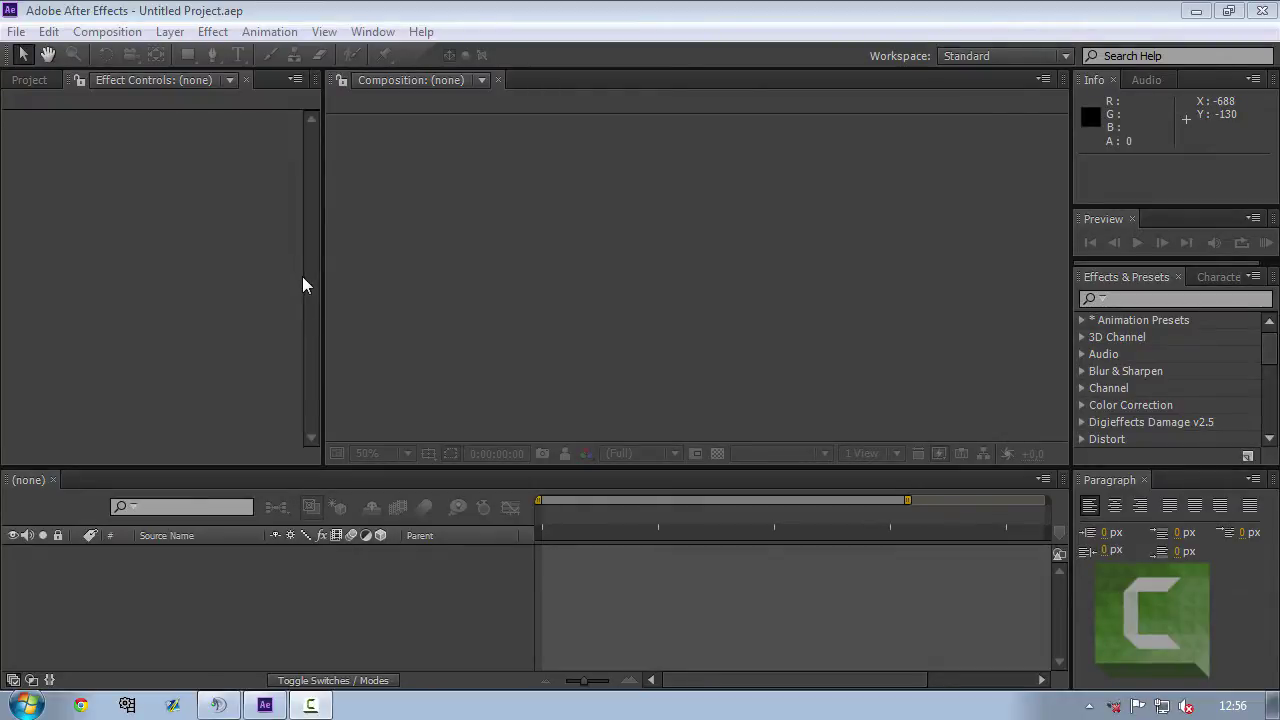
# Step: Import the '3d room disable res' AVI clip and build a new composition from it
pyautogui.click(17, 33)
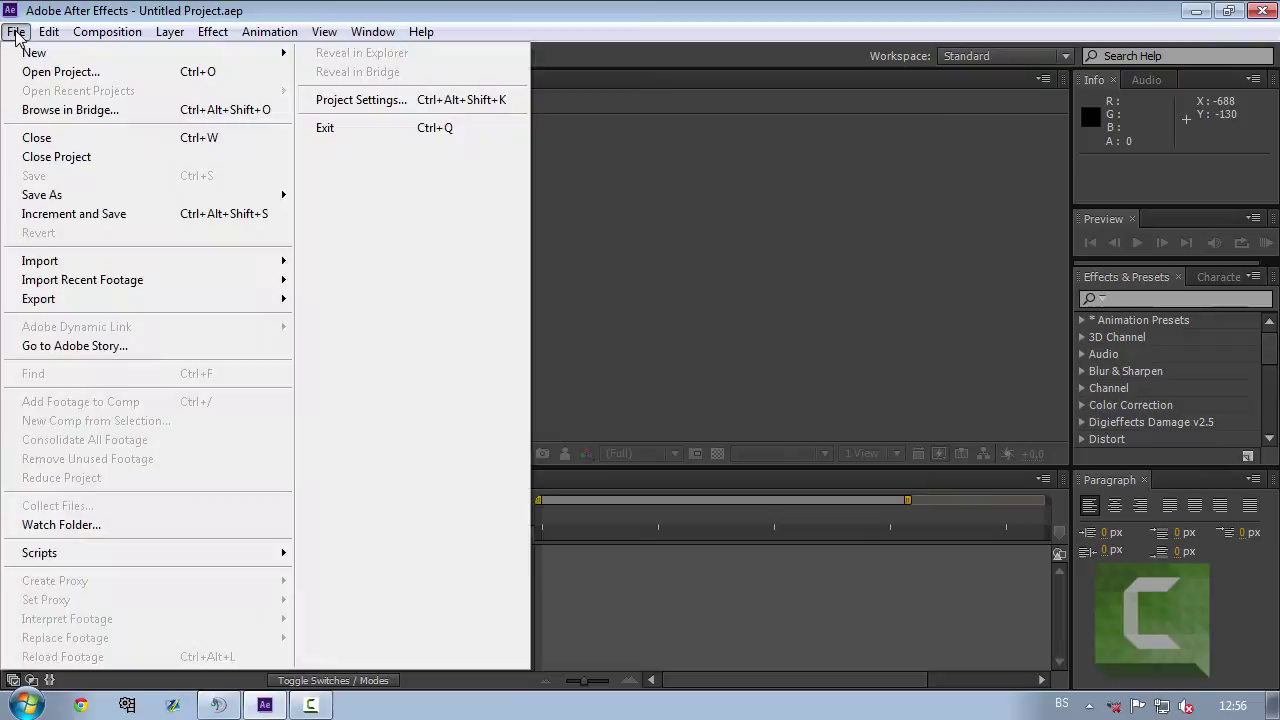
pyautogui.moveTo(40, 261)
pyautogui.click(330, 261)
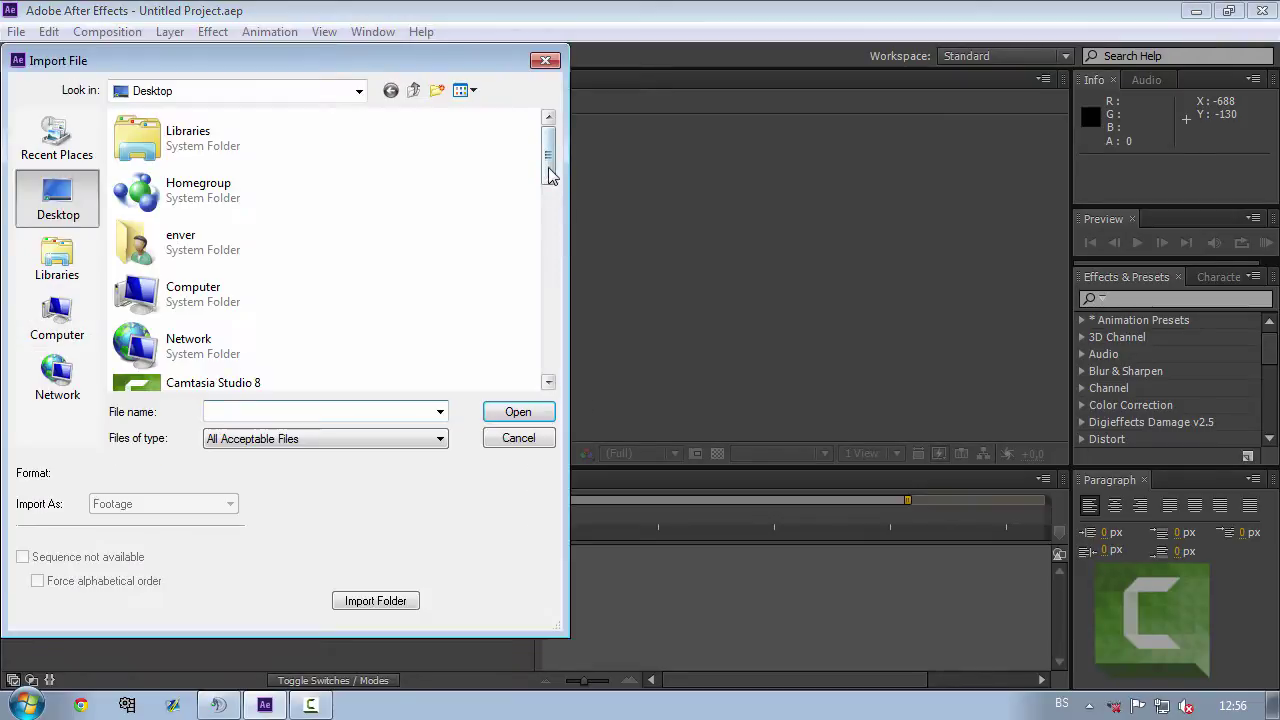
pyautogui.scroll(-5, 475, 300)
pyautogui.scroll(-5, 475, 348)
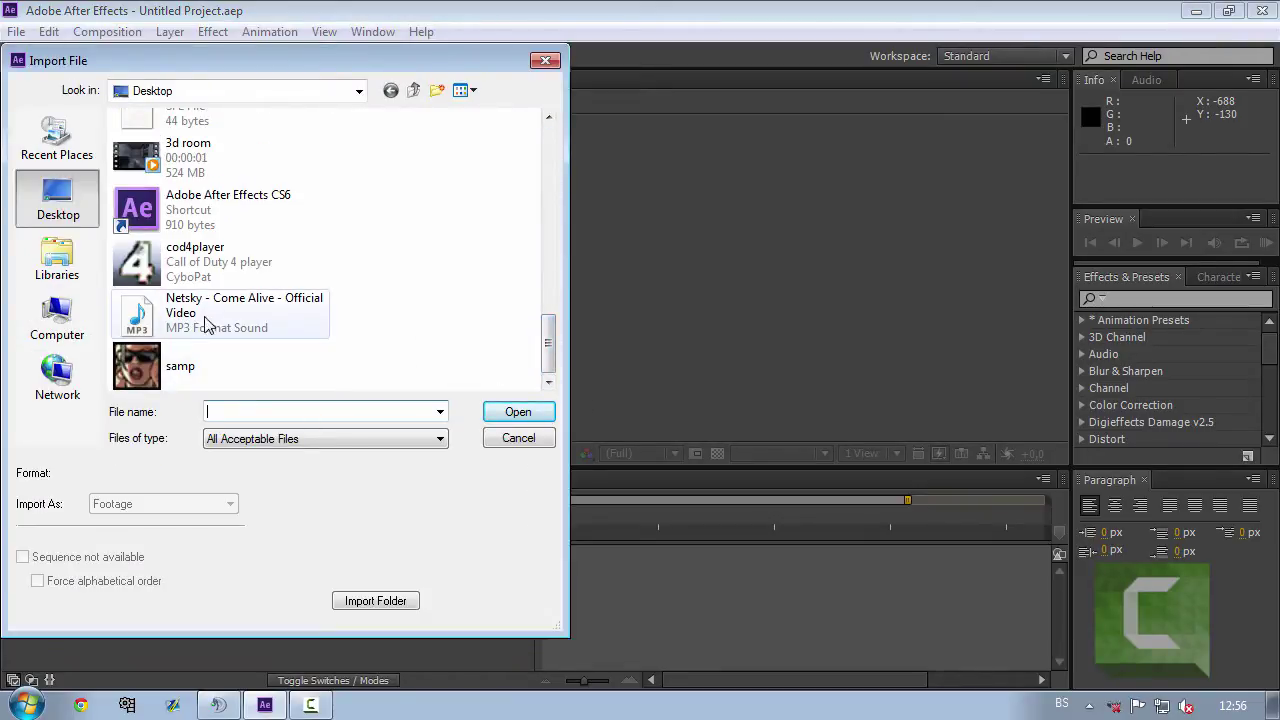
pyautogui.scroll(2, 548, 323)
pyautogui.moveTo(548, 323); pyautogui.dragTo(553, 304)
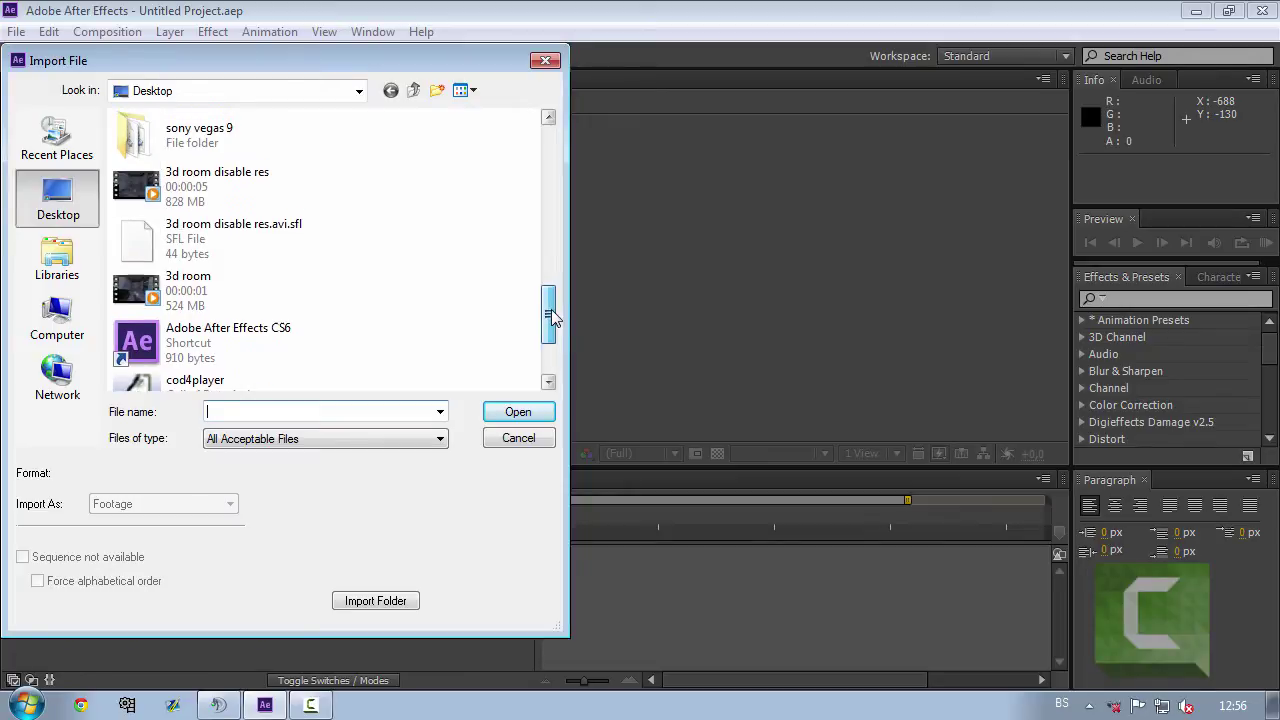
pyautogui.doubleClick(200, 212)
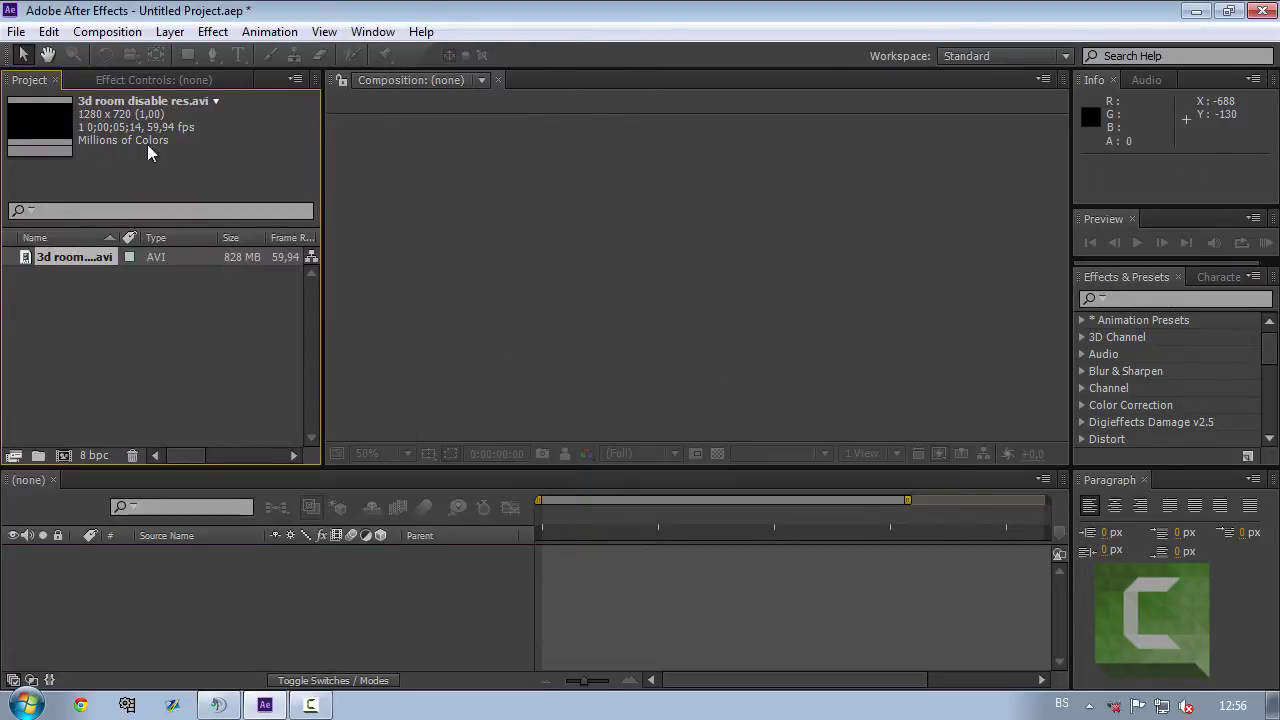
# Step: Apply the 3D Camera Tracker to the clip, expand Advanced, and let it solve
pyautogui.click(208, 32)
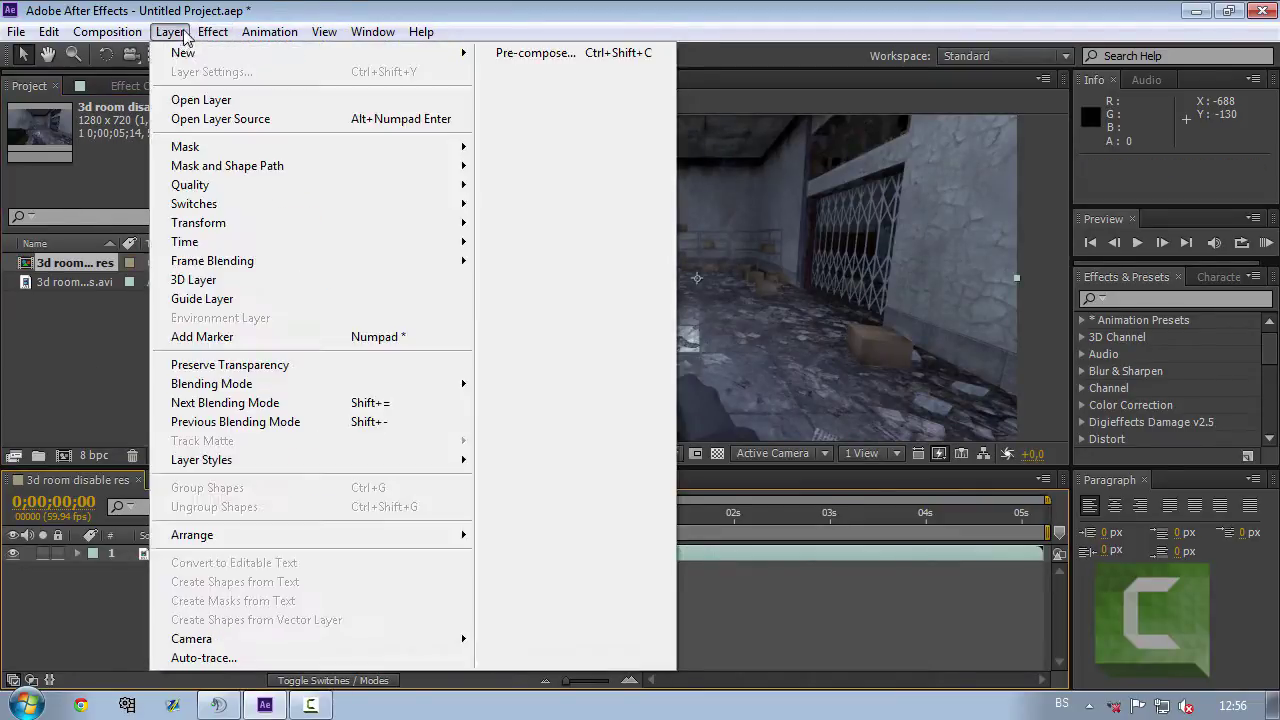
pyautogui.moveTo(256, 414)
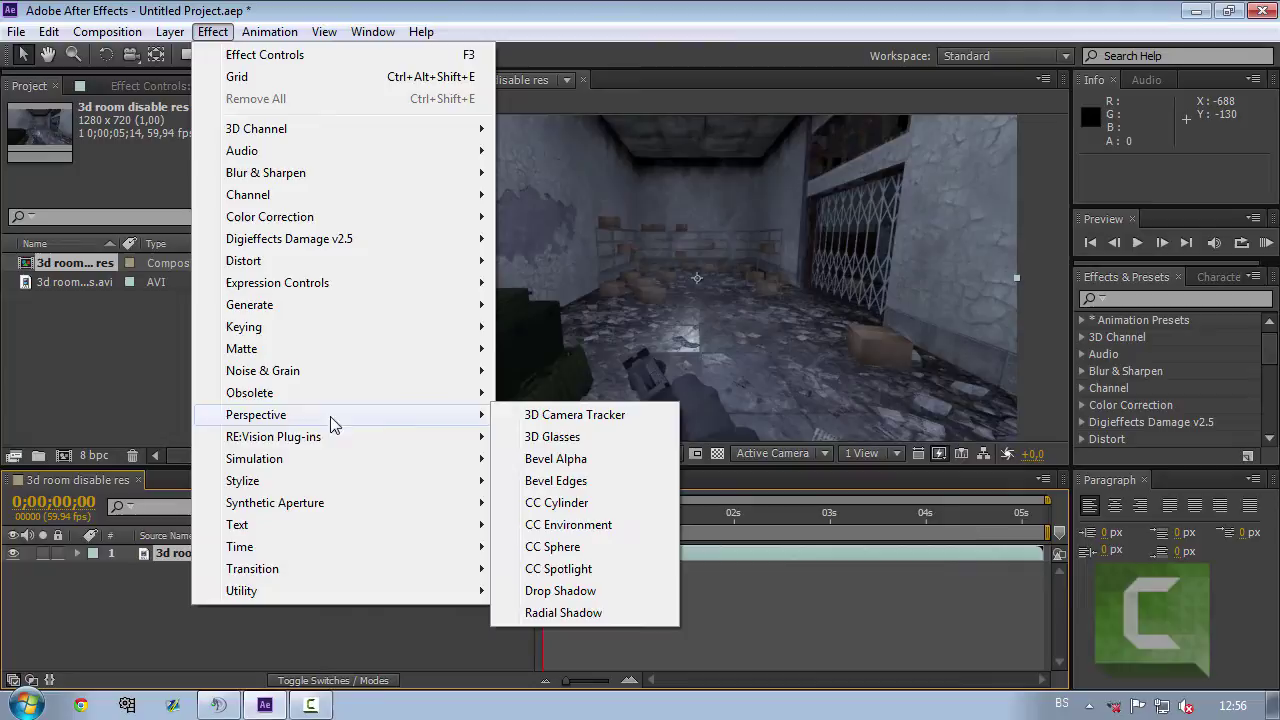
pyautogui.click(512, 412)
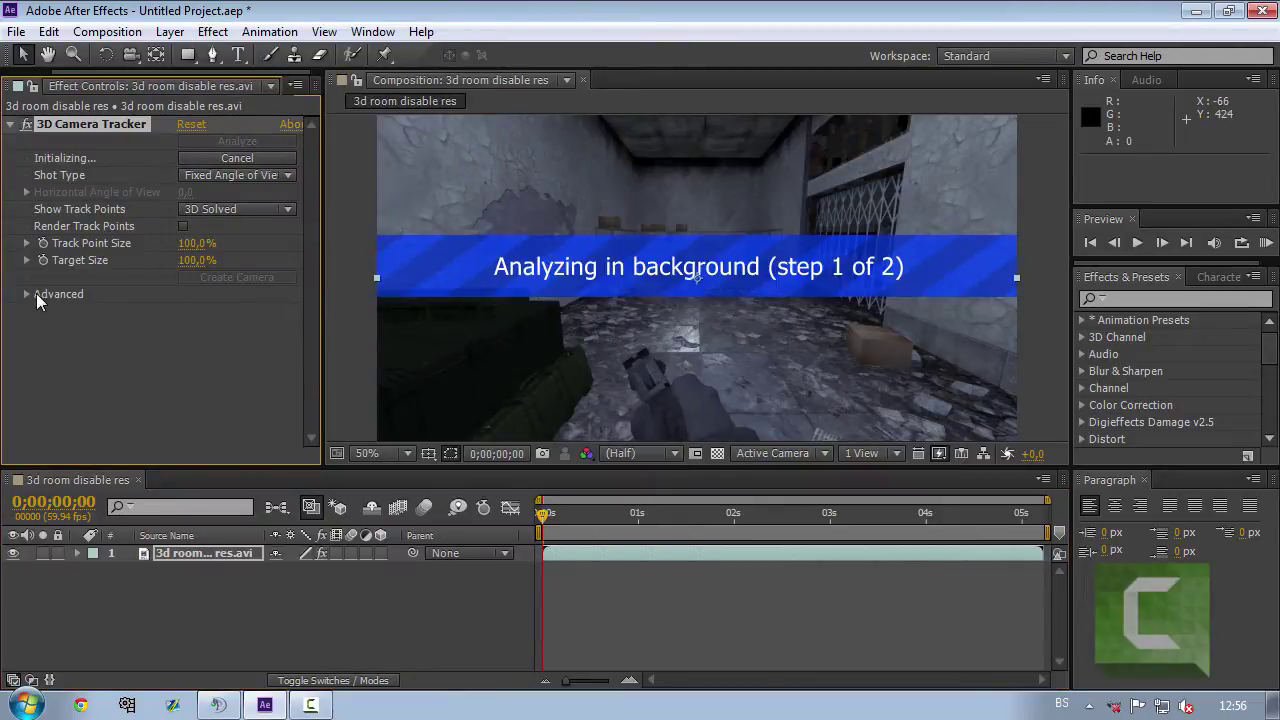
pyautogui.click(28, 294)
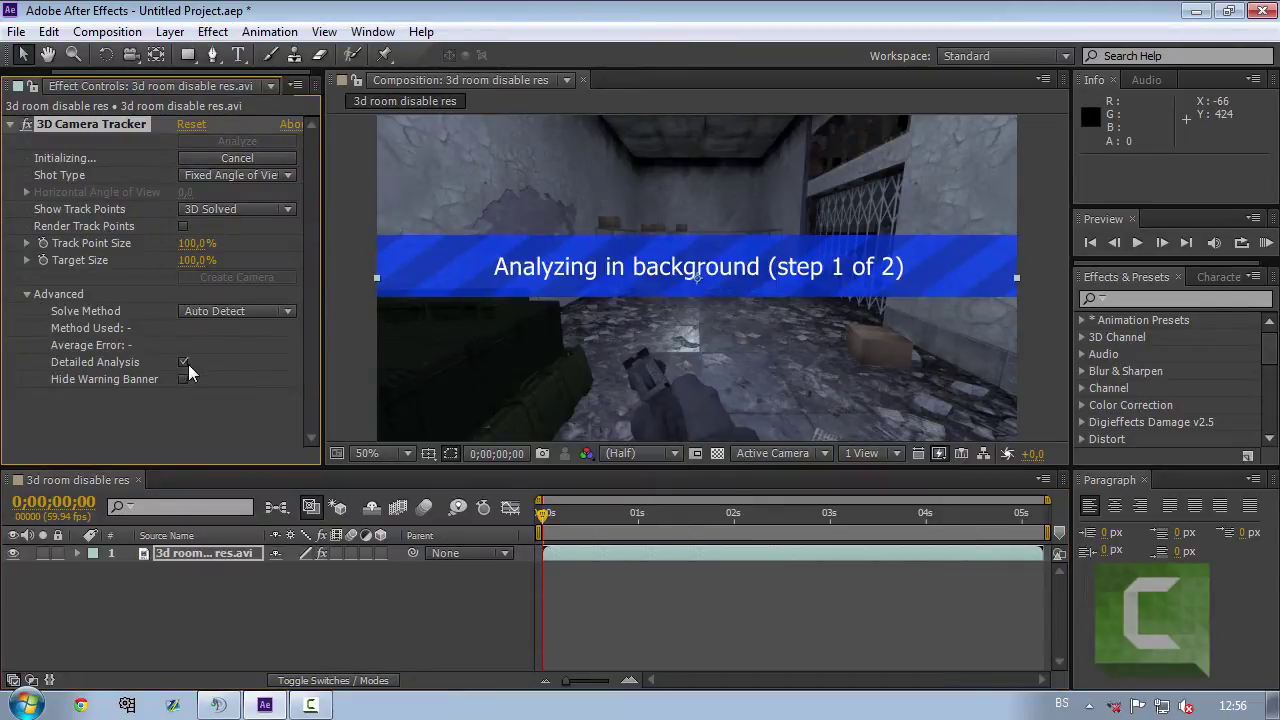
pyautogui.click(316, 705)
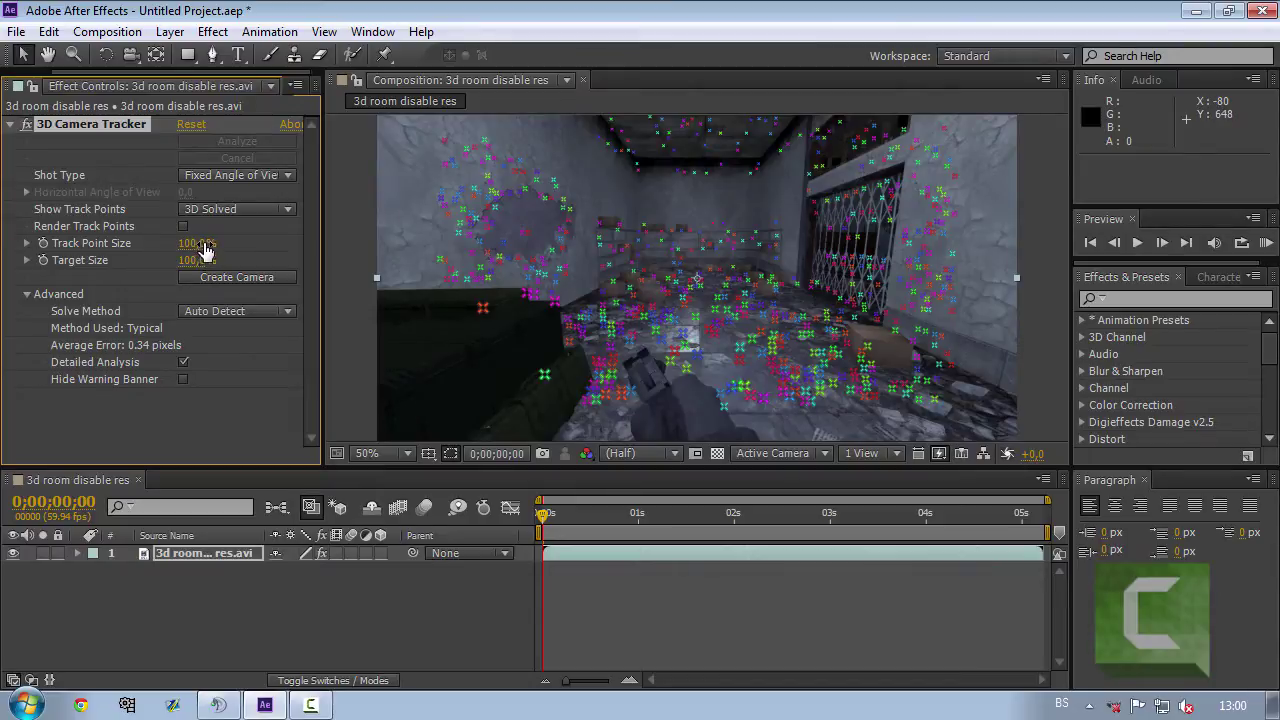
# Step: Shrink the track points, lasso floor points at frame 38, and create a solid and camera
pyautogui.moveTo(205, 250)
pyautogui.mouseDown()
pyautogui.moveTo(182, 245)
pyautogui.moveTo(183, 258)
pyautogui.mouseUp()
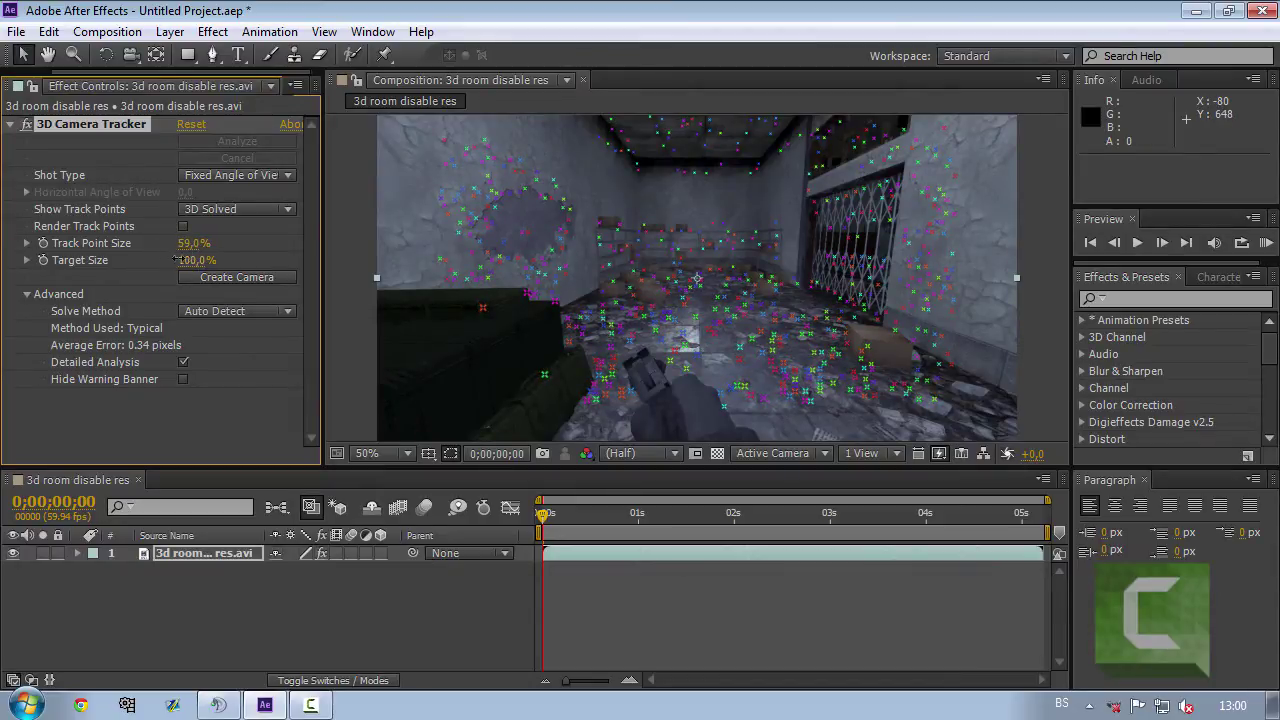
pyautogui.moveTo(543, 513); pyautogui.dragTo(603, 515)
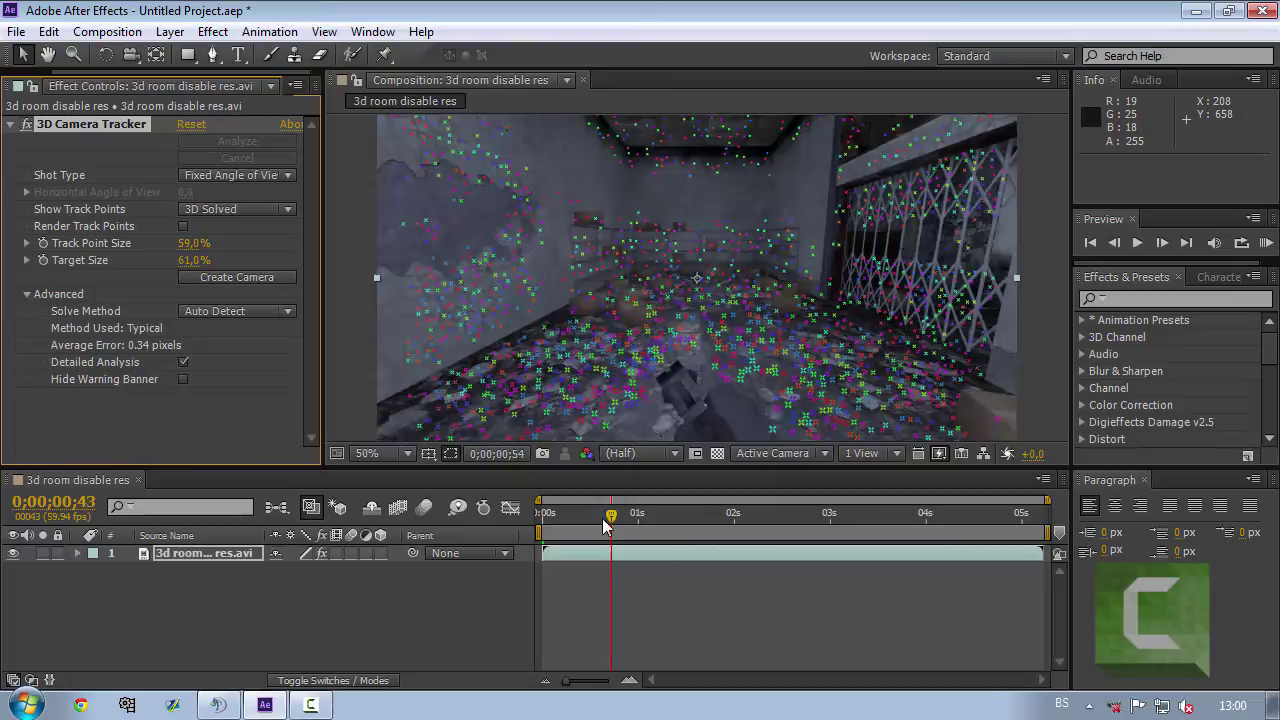
pyautogui.moveTo(630, 268)
pyautogui.mouseDown()
pyautogui.moveTo(950, 462)
pyautogui.moveTo(706, 337)
pyautogui.mouseUp()
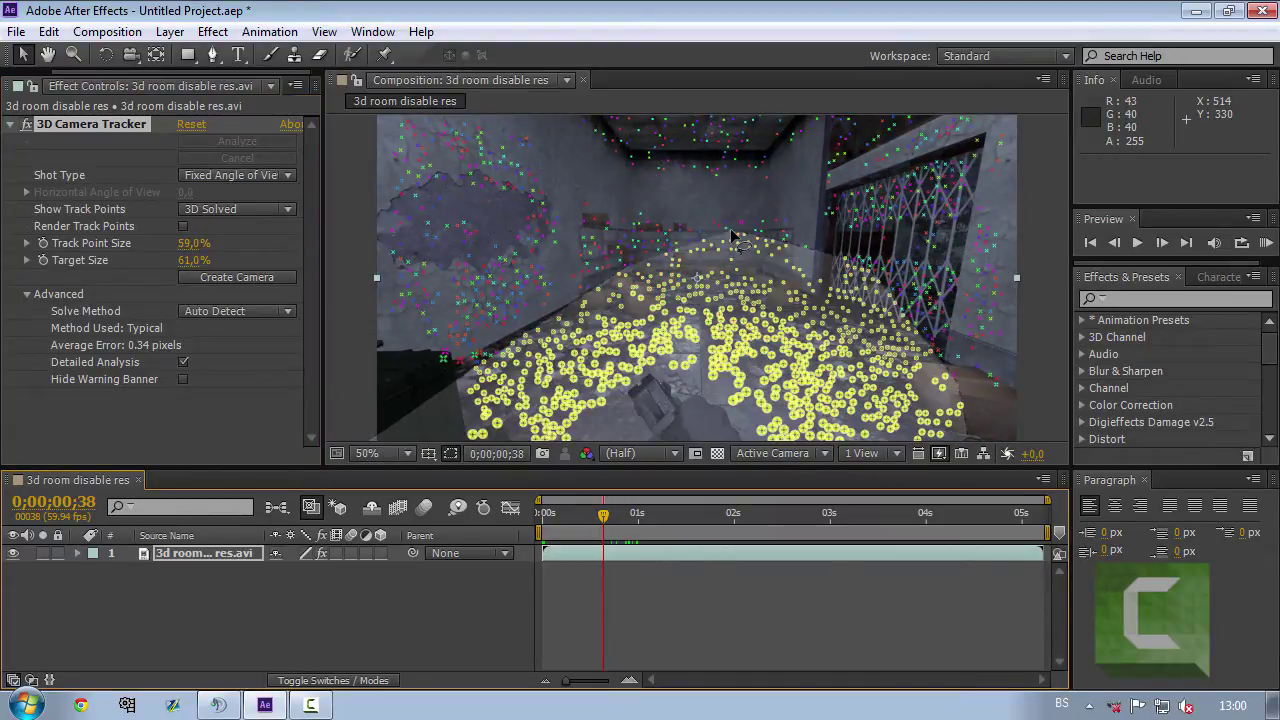
pyautogui.rightClick(706, 337)
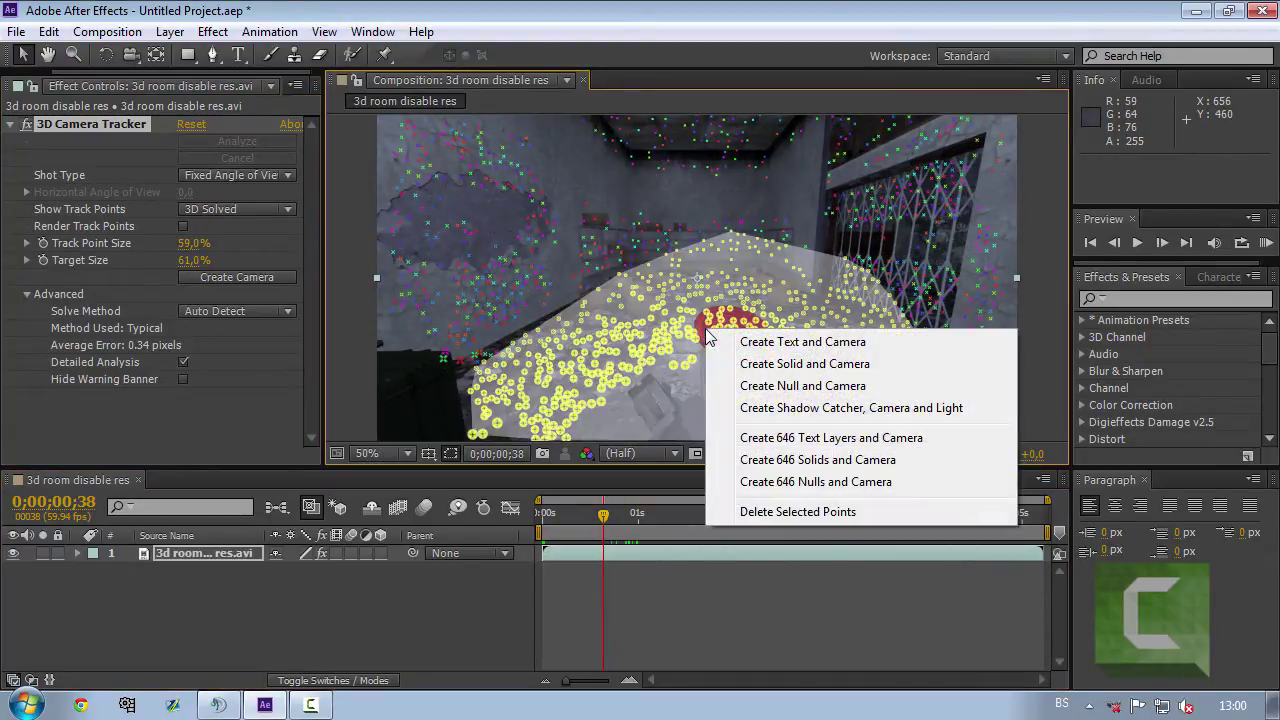
pyautogui.click(752, 366)
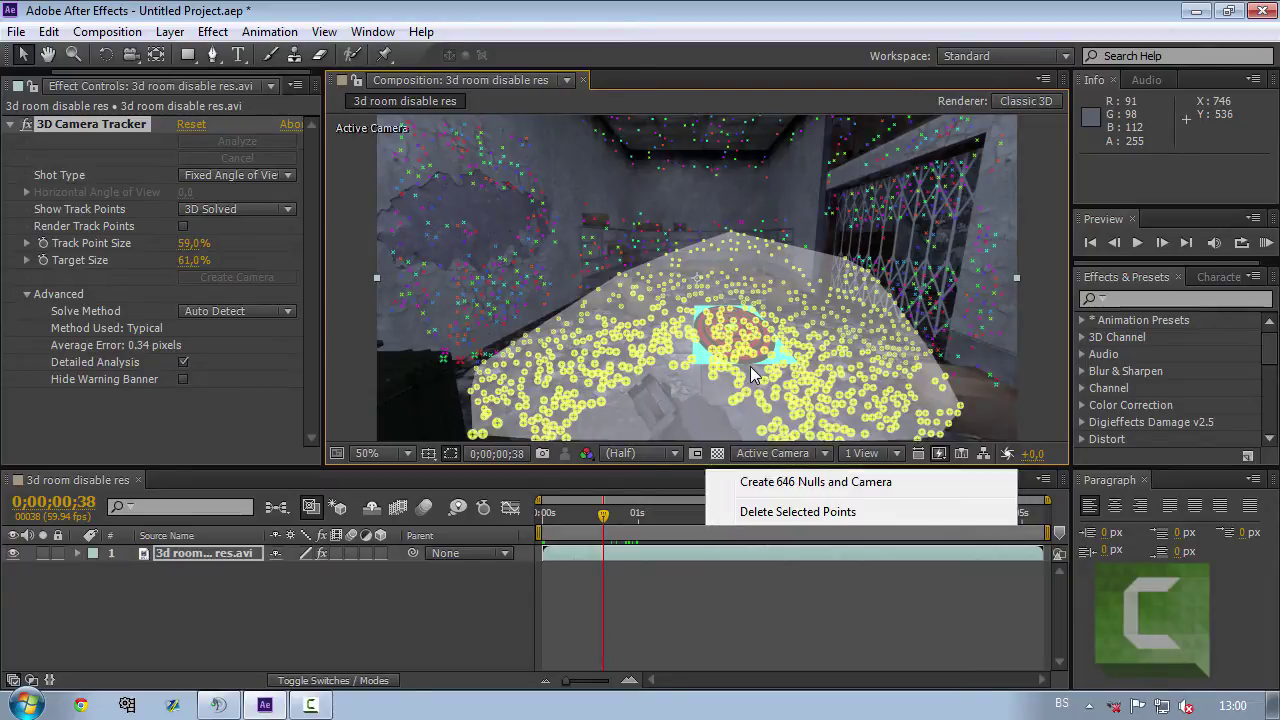
# Step: Scale up Track Solid 1, stretch it across the floor, and slide it left
pyautogui.click(170, 557)
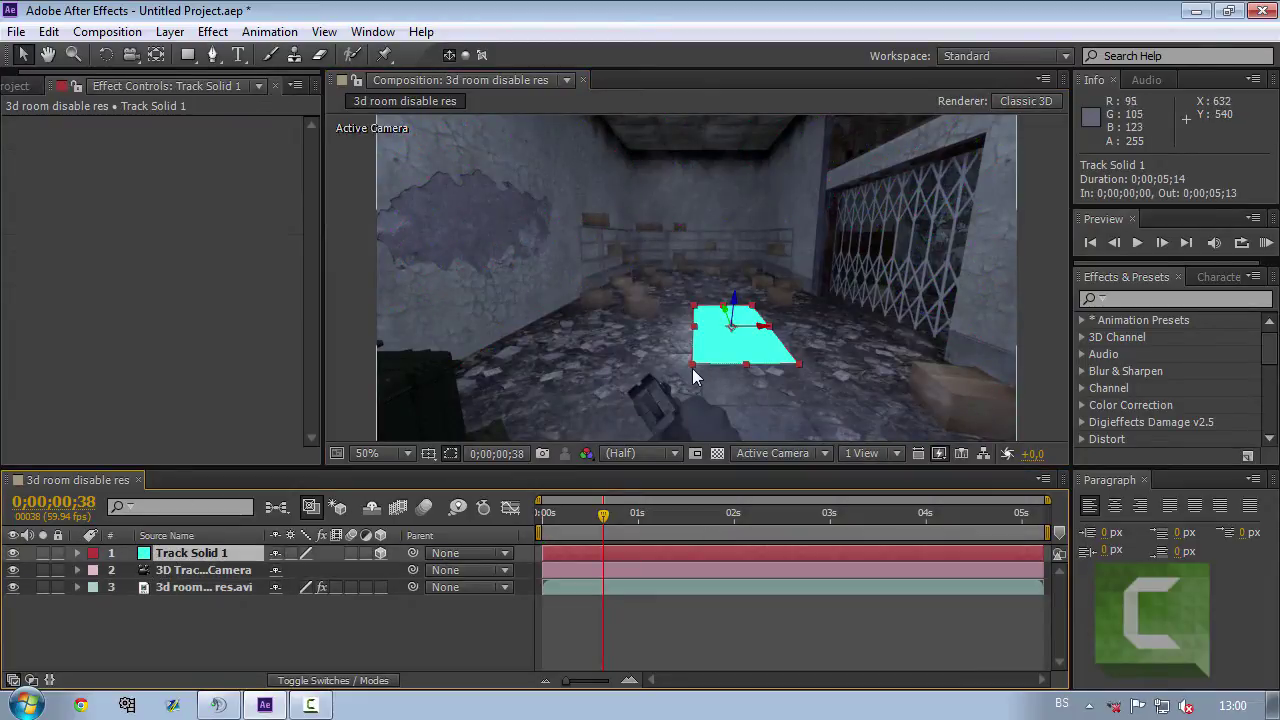
pyautogui.moveTo(692, 365)
pyautogui.mouseDown()
pyautogui.moveTo(724, 310)
pyautogui.moveTo(678, 152)
pyautogui.mouseUp()
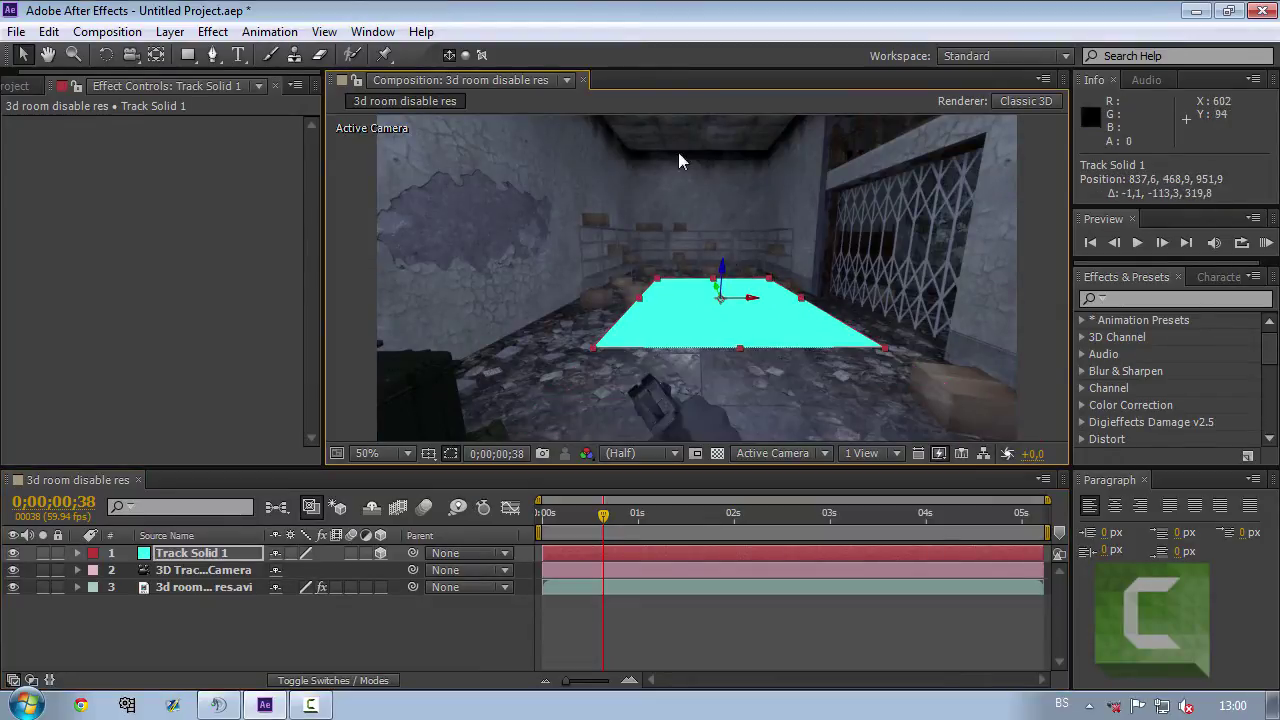
pyautogui.moveTo(593, 349)
pyautogui.mouseDown()
pyautogui.moveTo(344, 433)
pyautogui.moveTo(325, 472)
pyautogui.mouseUp()
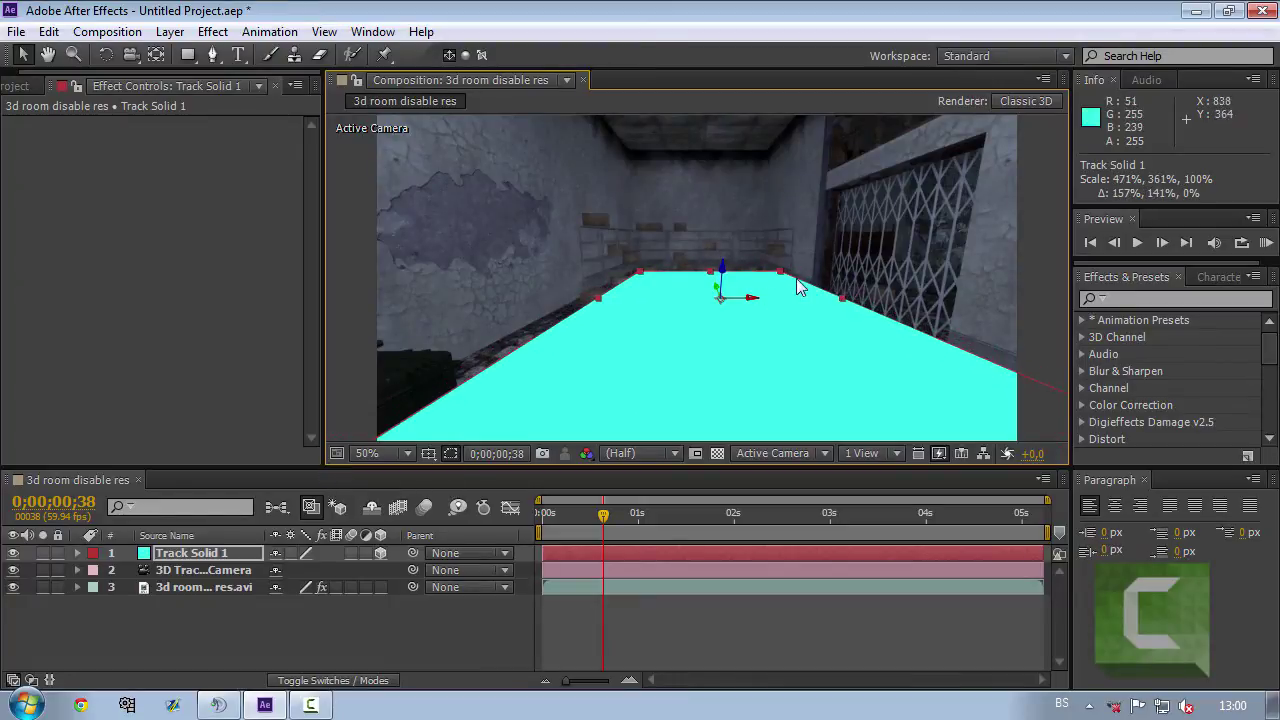
pyautogui.moveTo(760, 305); pyautogui.dragTo(708, 380)
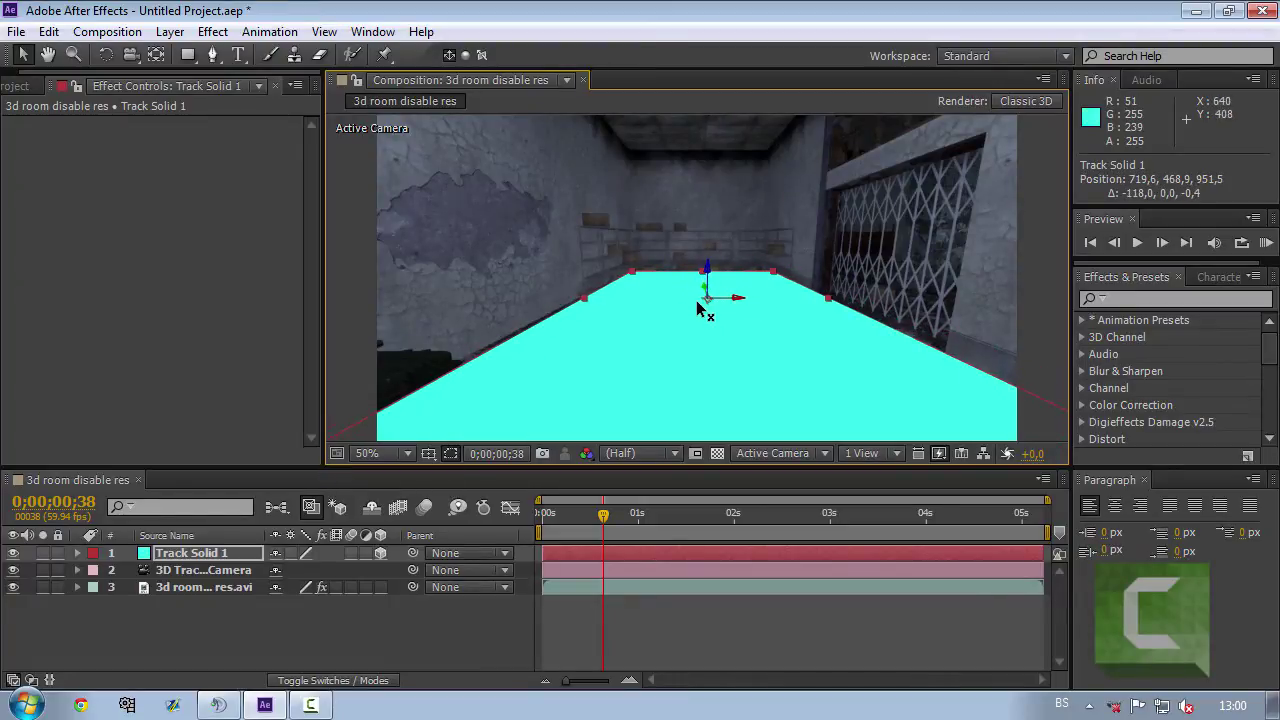
# Step: From the first frame, enlarge the solid further and move it down to cover the floor
pyautogui.press('Home')
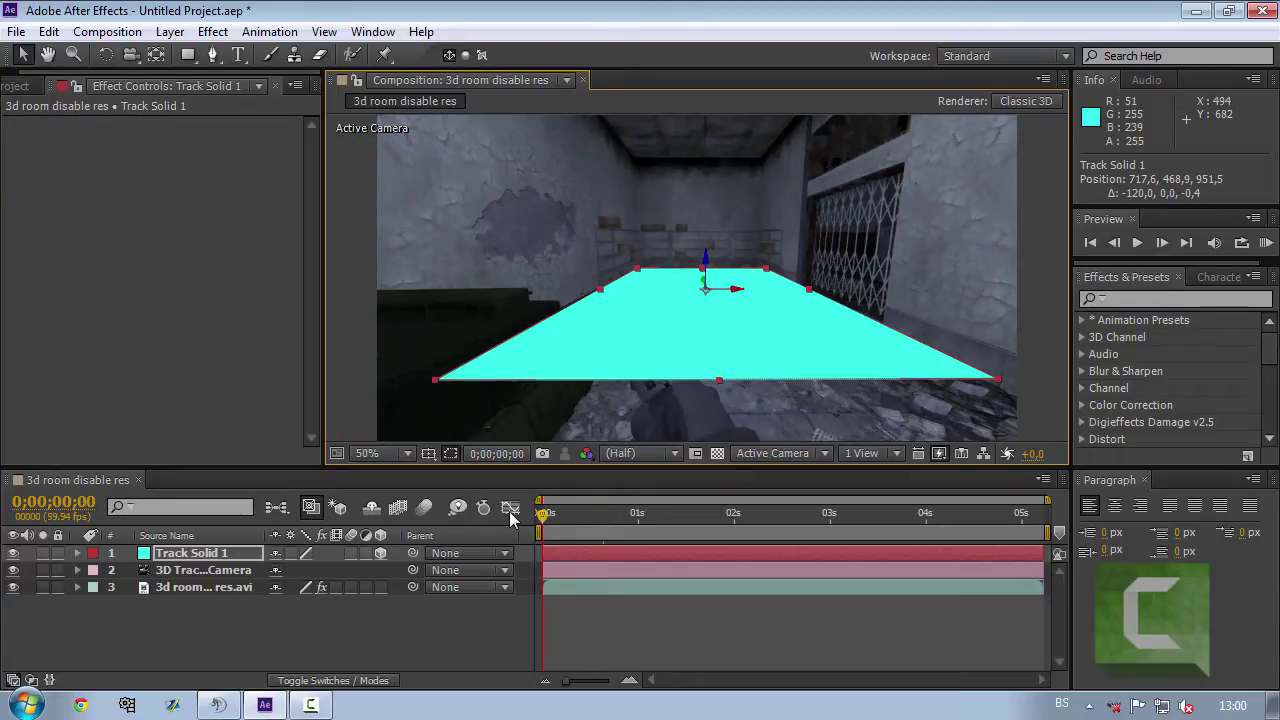
pyautogui.moveTo(543, 521); pyautogui.dragTo(541, 518)
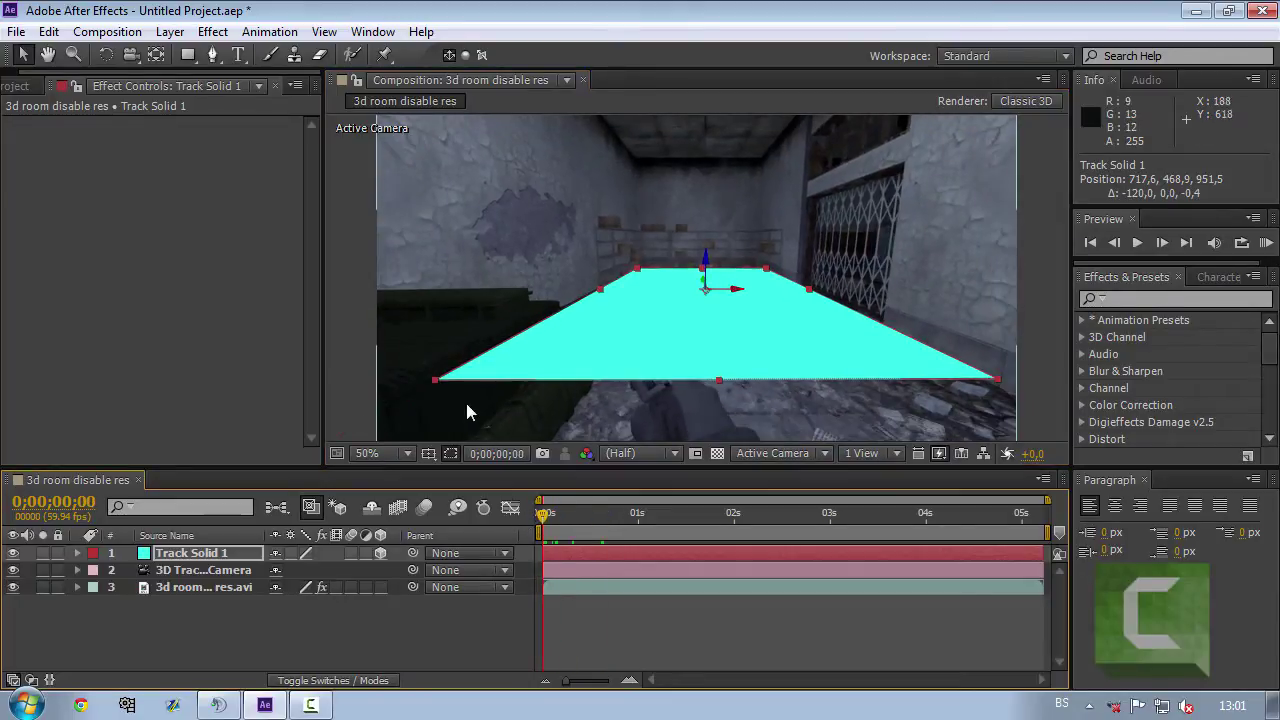
pyautogui.moveTo(435, 380)
pyautogui.mouseDown()
pyautogui.moveTo(360, 430)
pyautogui.moveTo(252, 456)
pyautogui.mouseUp()
pyautogui.moveTo(707, 262)
pyautogui.mouseDown()
pyautogui.moveTo(702, 318)
pyautogui.moveTo(690, 275)
pyautogui.mouseUp()
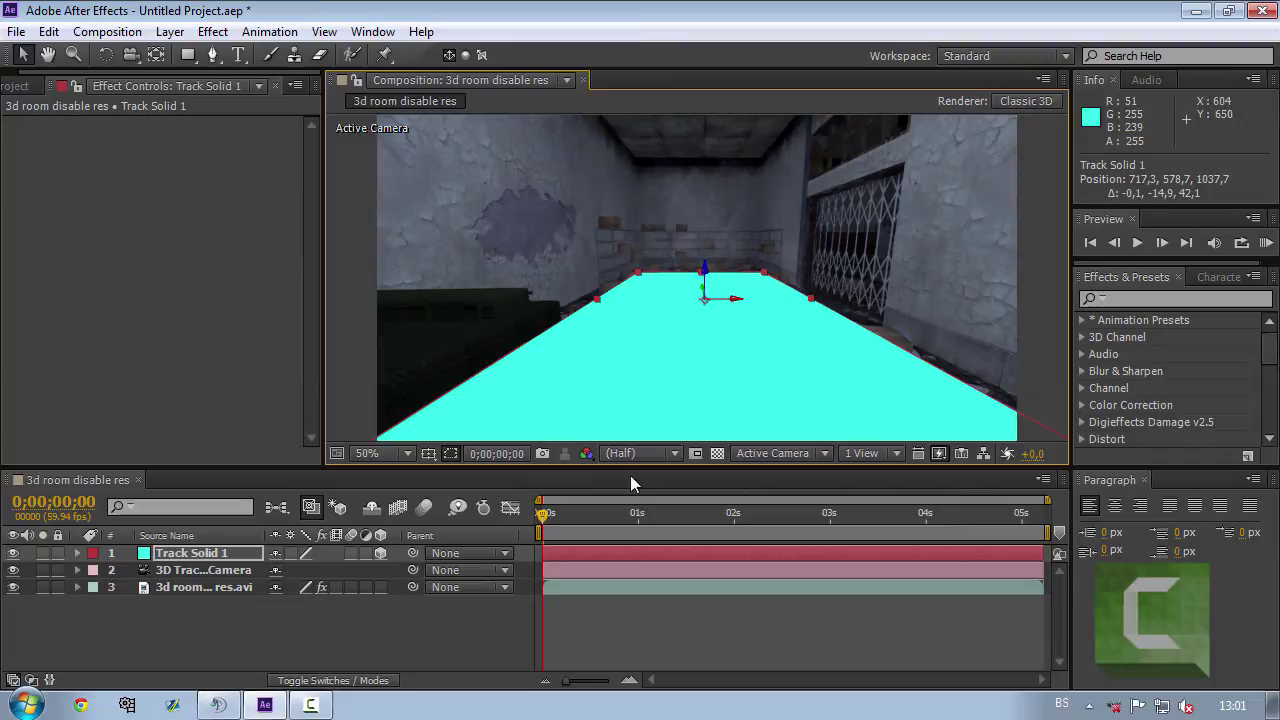
# Step: Set the room footage layer's Opacity to 0% so the background goes black
pyautogui.click(77, 587)
pyautogui.click(95, 621)
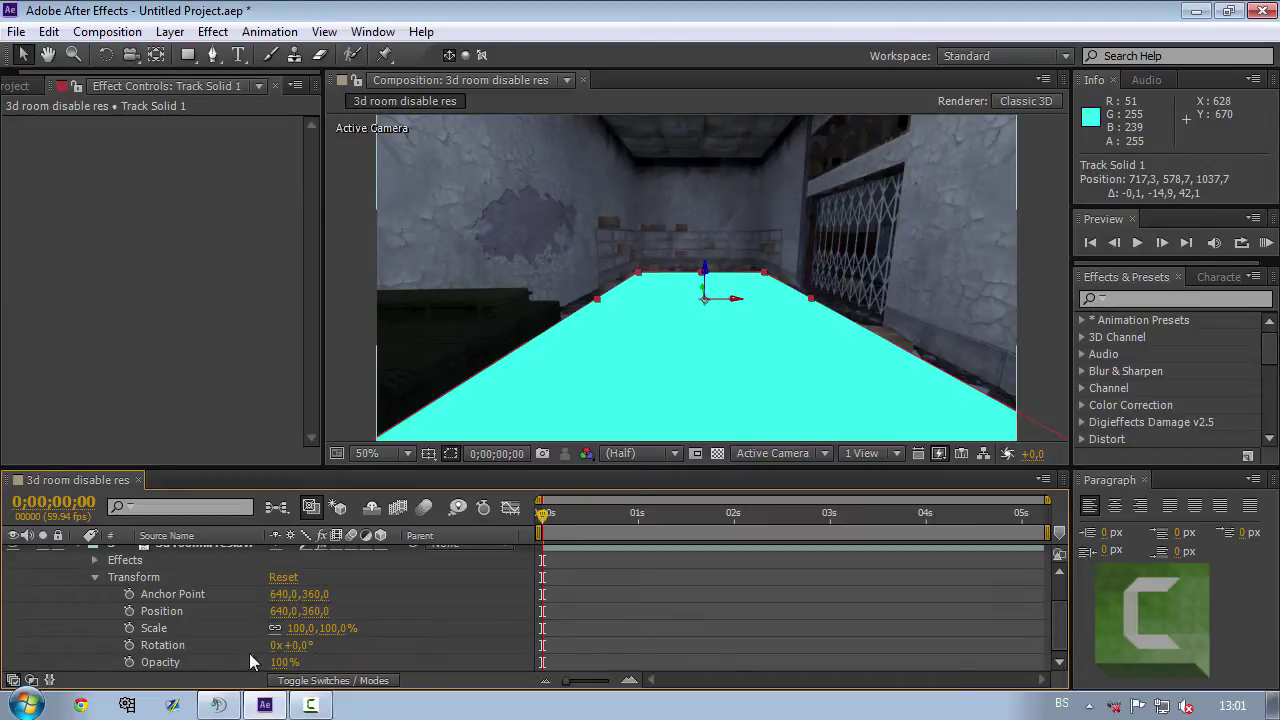
pyautogui.moveTo(283, 663); pyautogui.dragTo(30, 663)
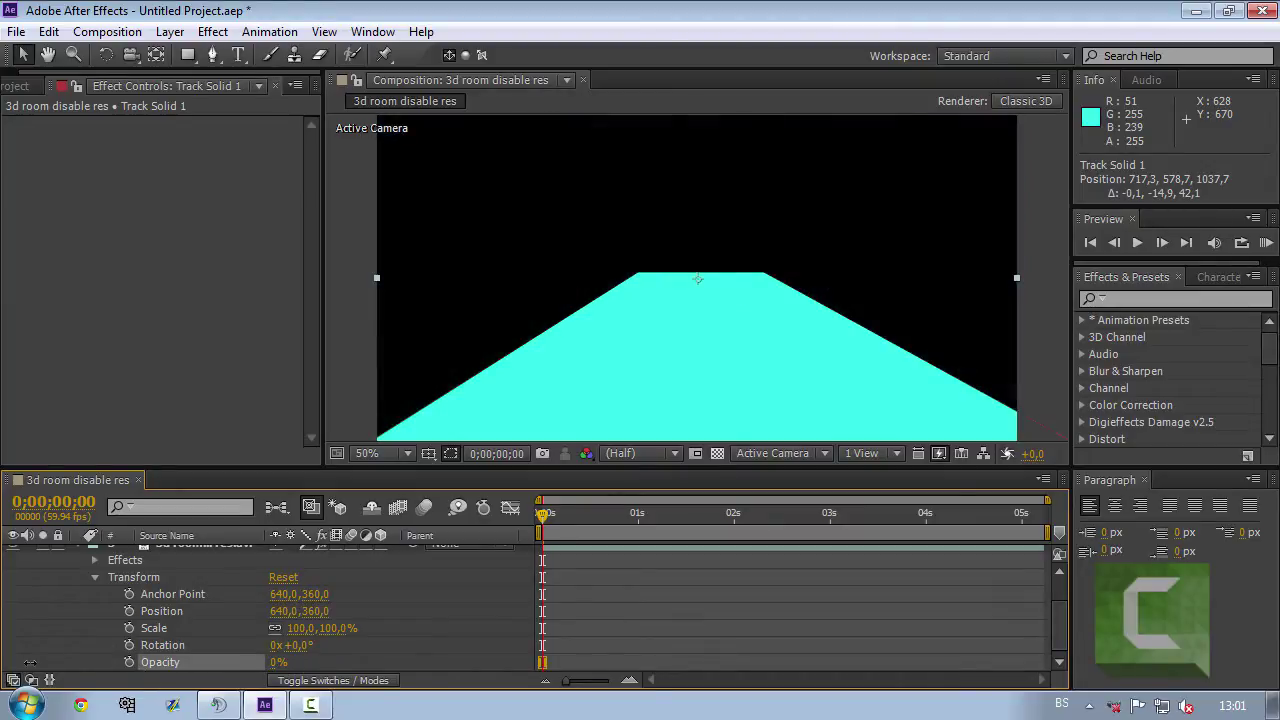
# Step: Apply the Grid effect to the cyan solid and preview it tracking with the camera
pyautogui.click(1125, 298)
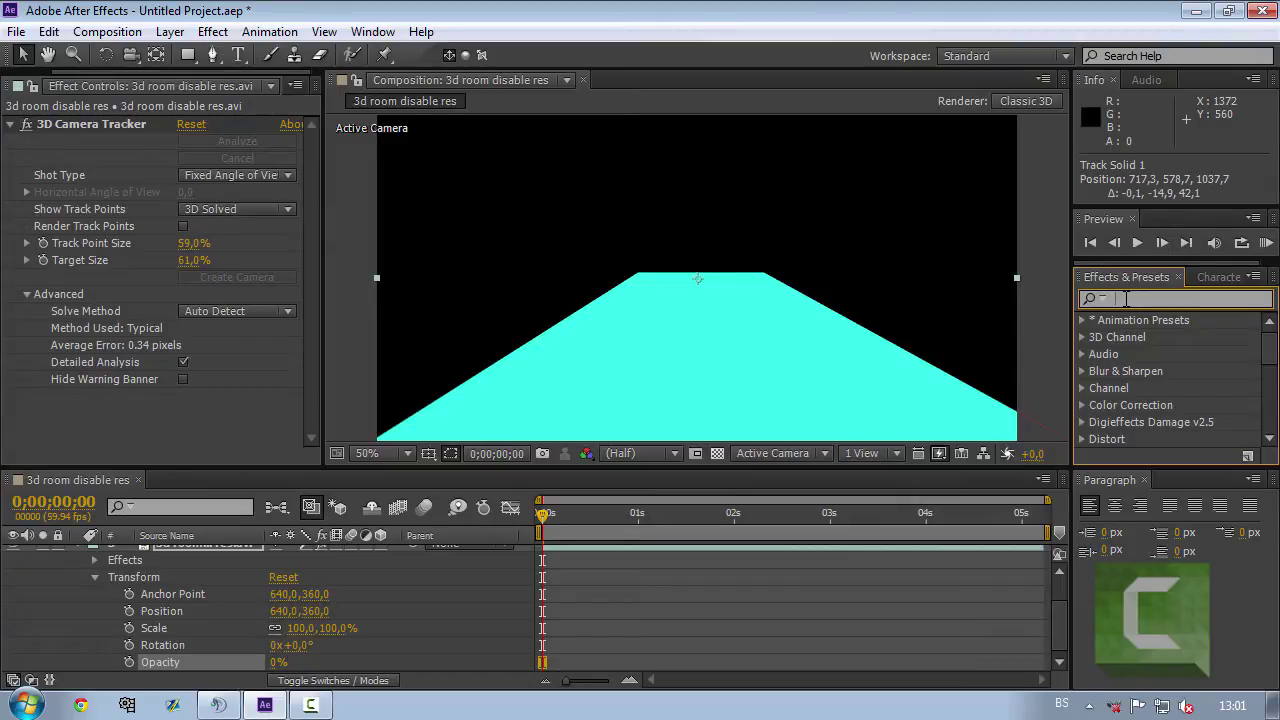
pyautogui.write('grid')
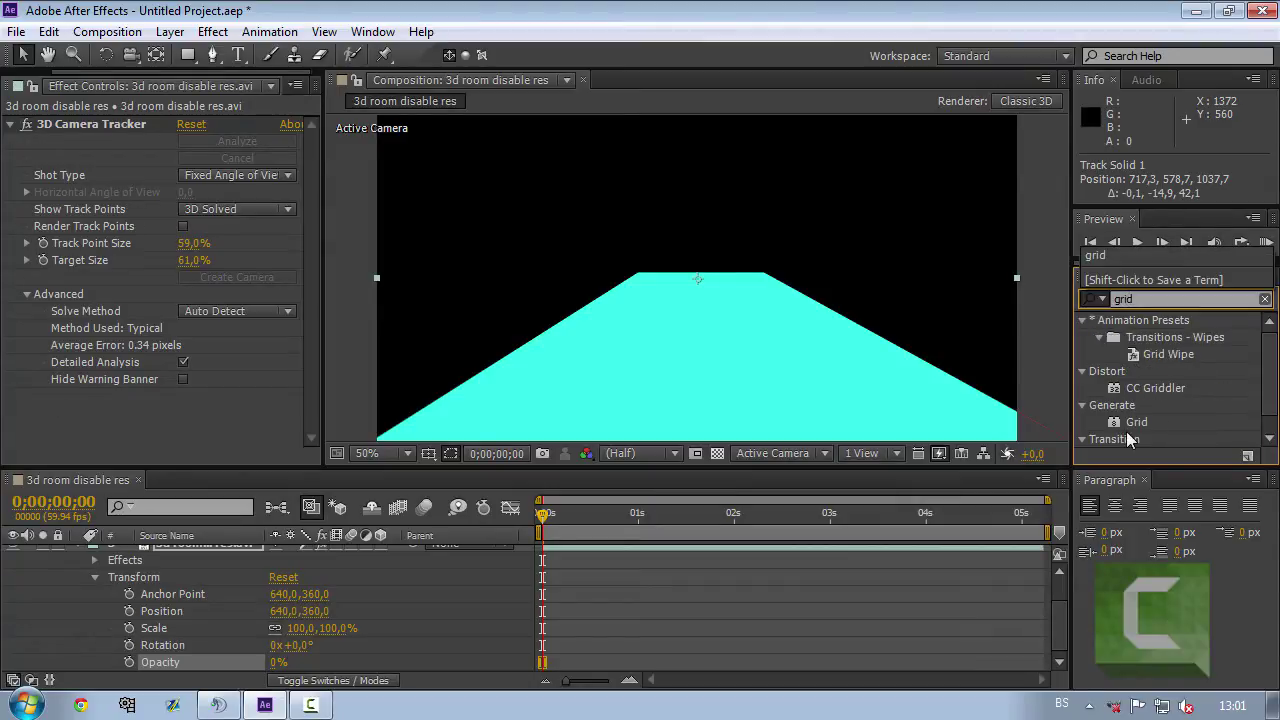
pyautogui.moveTo(1136, 422); pyautogui.dragTo(745, 397)
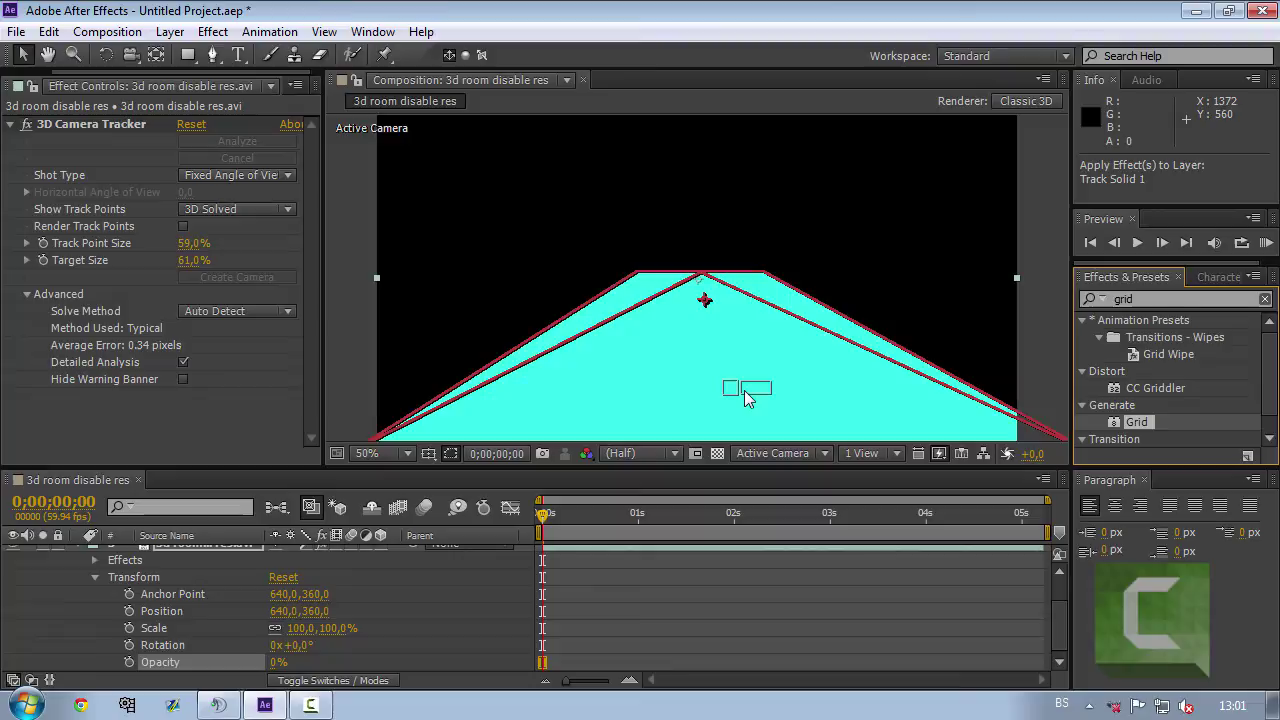
pyautogui.moveTo(745, 397); pyautogui.dragTo(744, 390)
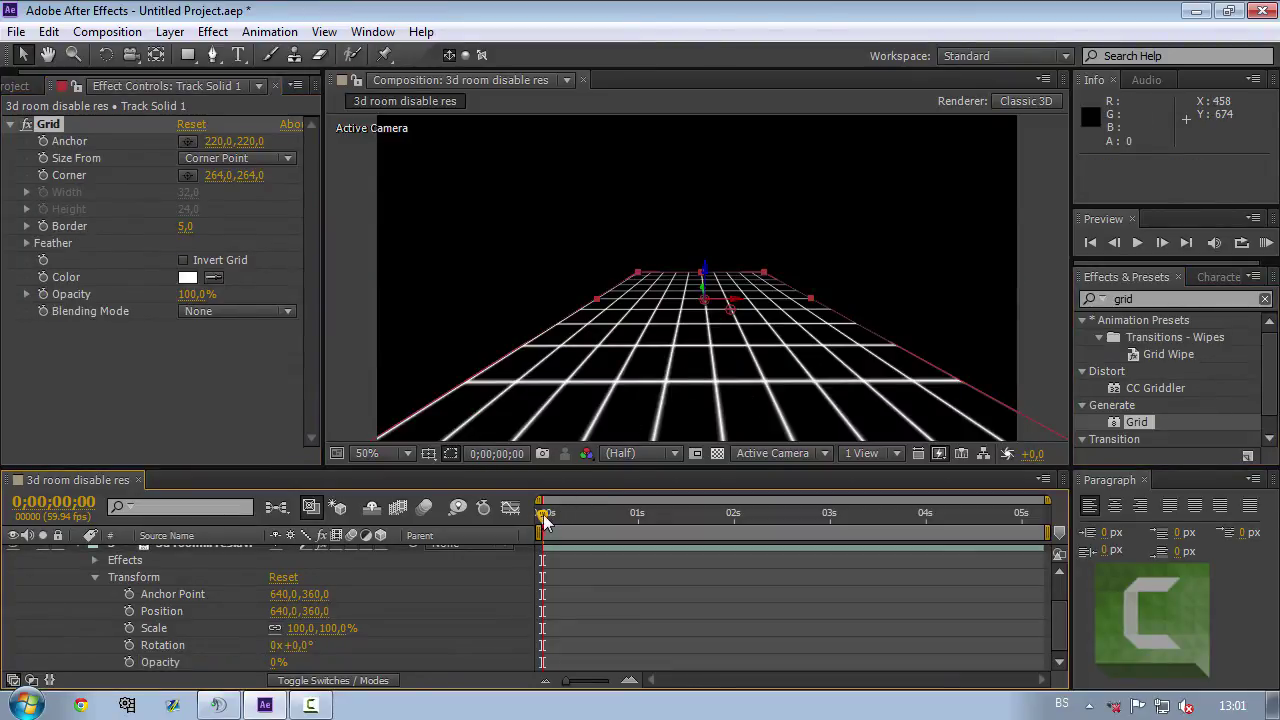
pyautogui.moveTo(543, 514)
pyautogui.mouseDown()
pyautogui.moveTo(905, 514)
pyautogui.moveTo(630, 506)
pyautogui.moveTo(941, 506)
pyautogui.moveTo(545, 506)
pyautogui.moveTo(963, 496)
pyautogui.moveTo(543, 496)
pyautogui.moveTo(923, 496)
pyautogui.moveTo(385, 475)
pyautogui.mouseUp()
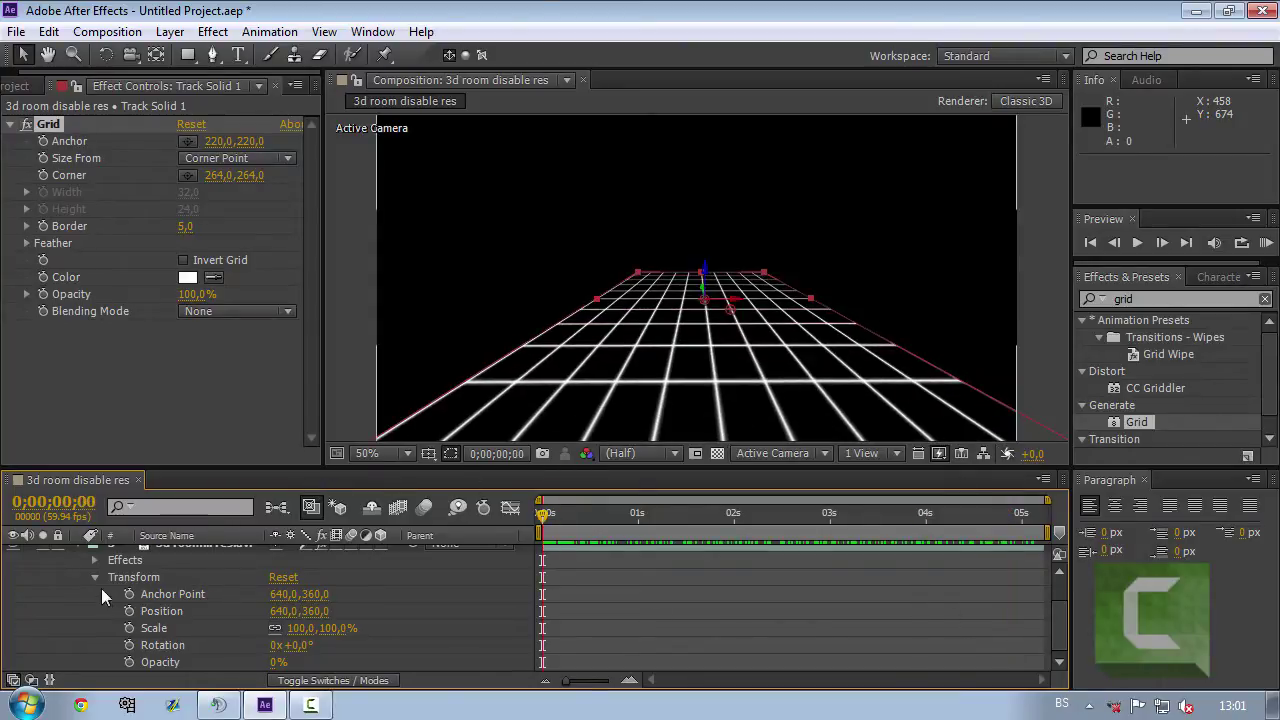
# Step: Copy Track Solid 1 and paste duplicates of the grid floor layer
pyautogui.scroll(2, 1062, 600)
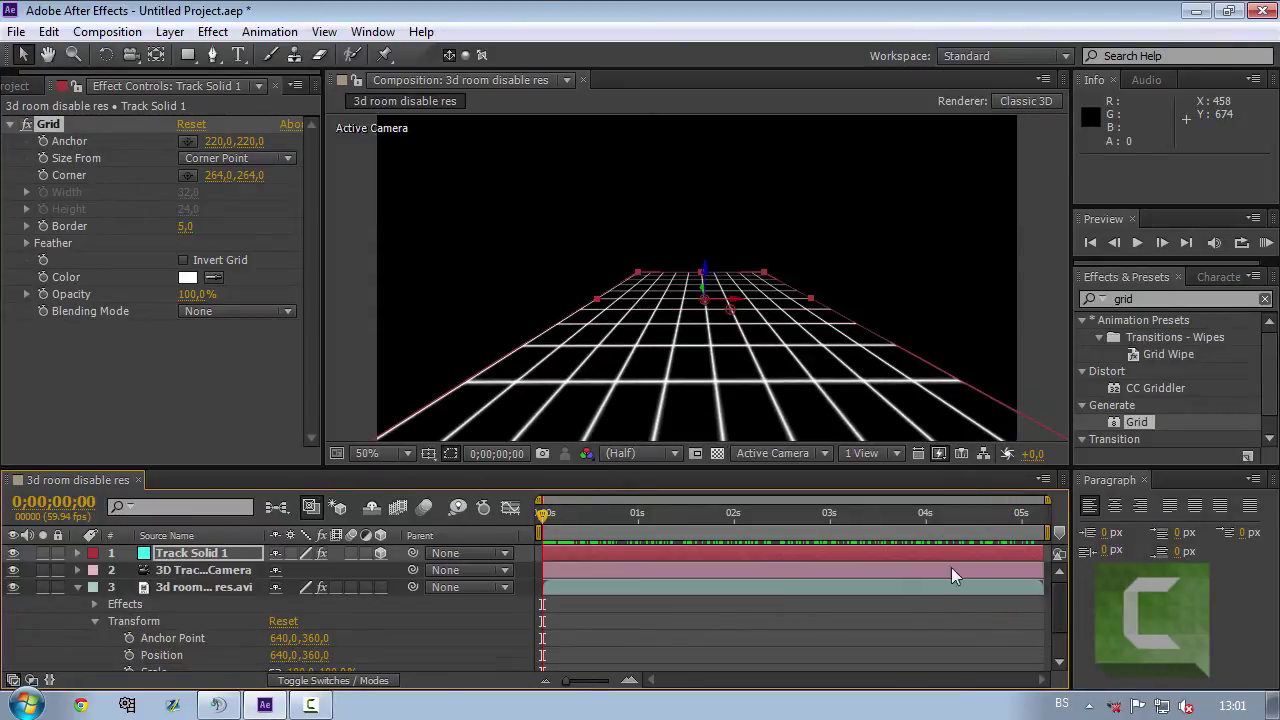
pyautogui.click(76, 589)
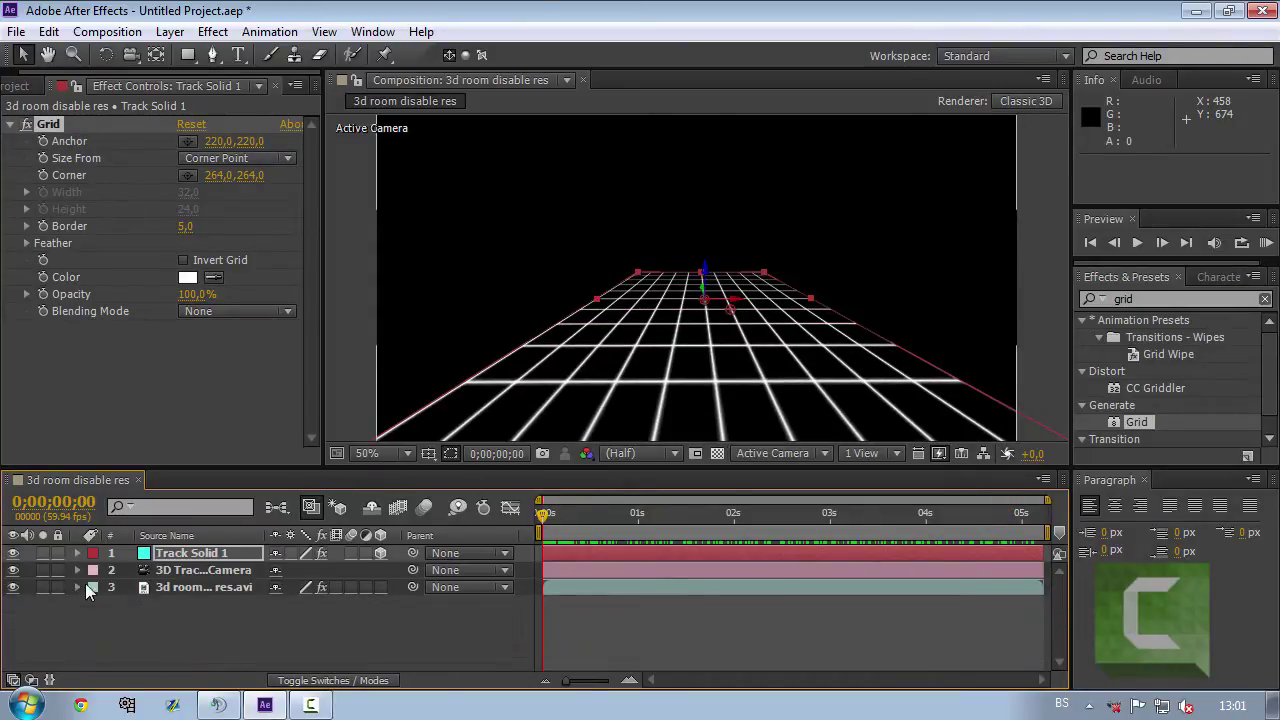
pyautogui.click(181, 556)
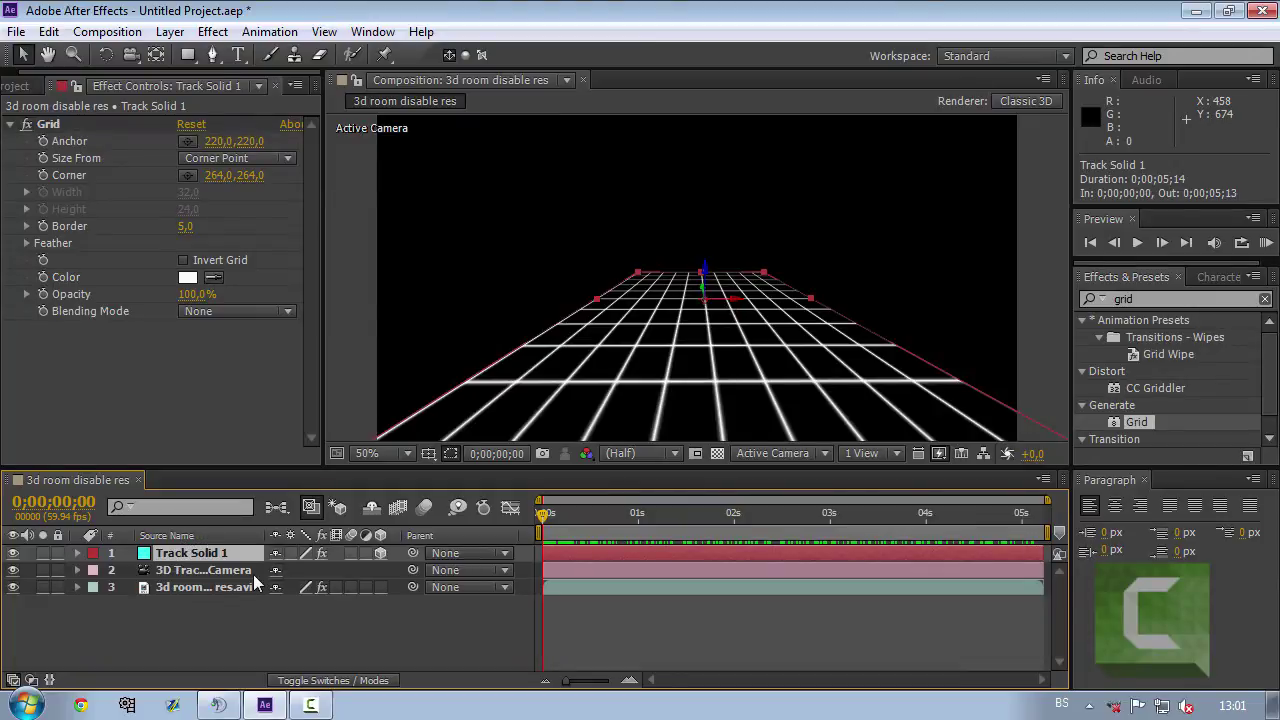
pyautogui.hotkey('ctrl', 'c')
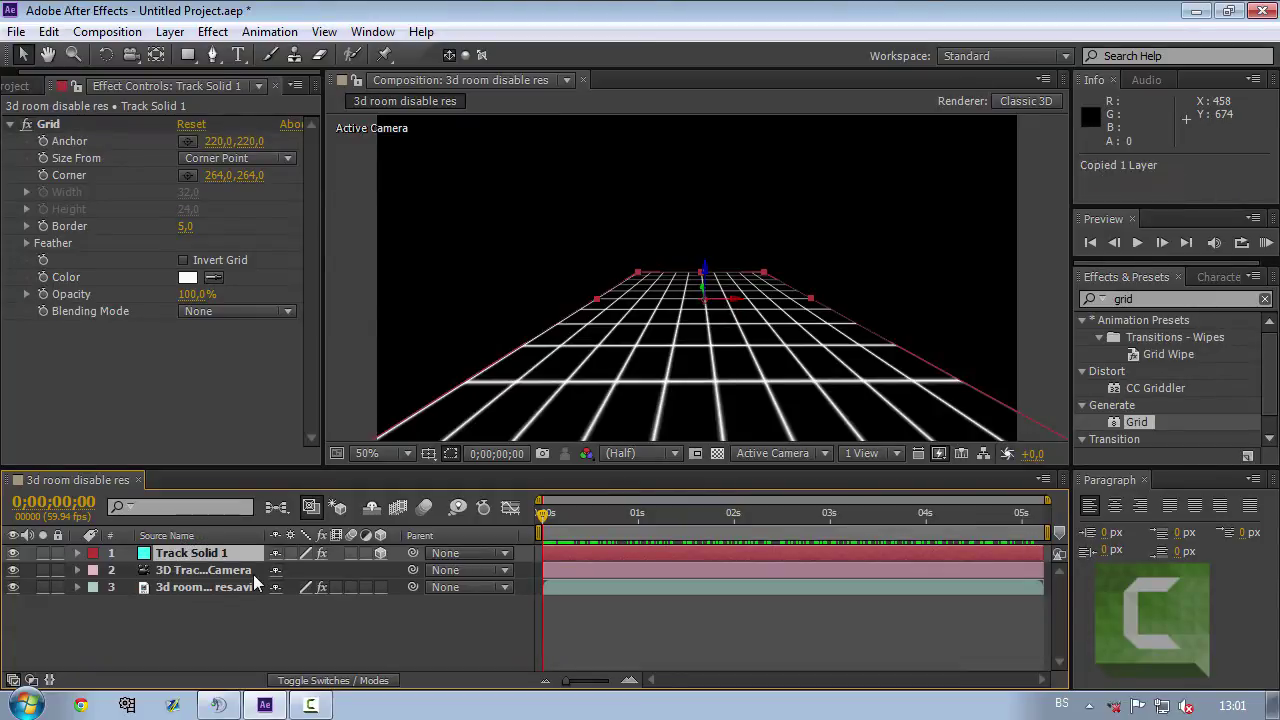
pyautogui.hotkey('ctrl', 'v')
pyautogui.hotkey('ctrl', 'v')
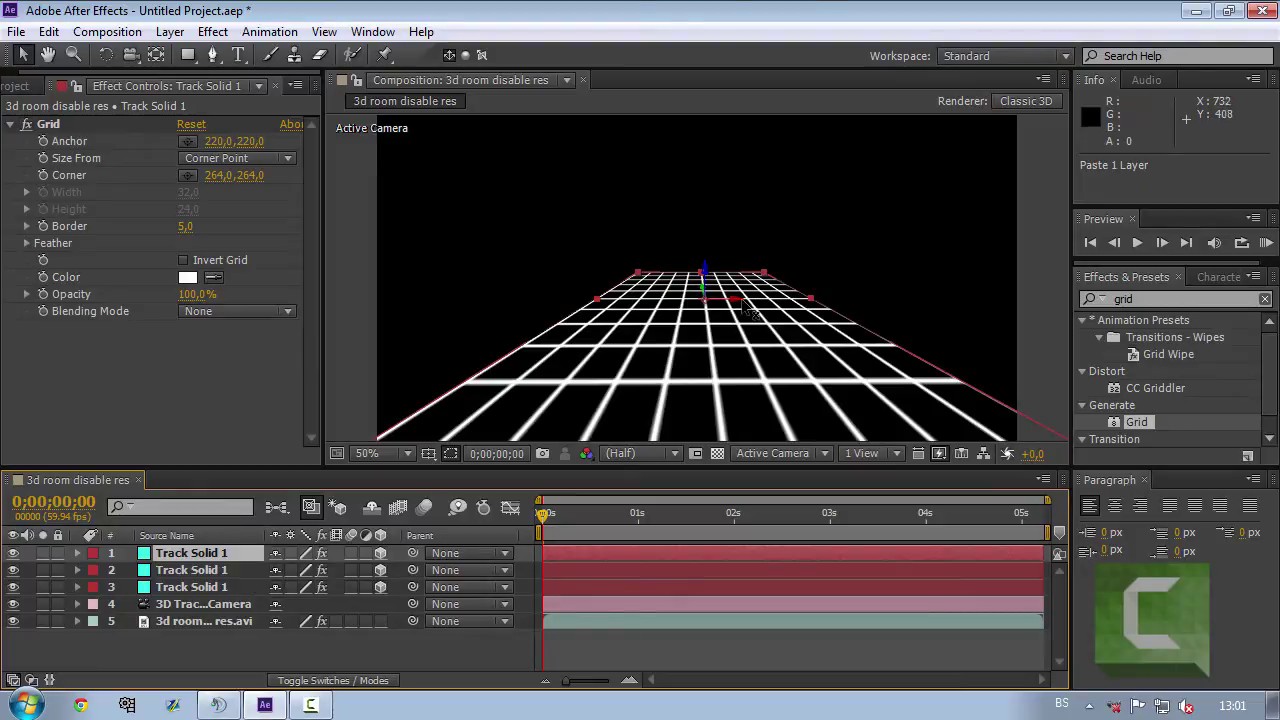
# Step: Shift one grid copy far to the left and the other to the right
pyautogui.moveTo(725, 390); pyautogui.dragTo(6, 293)
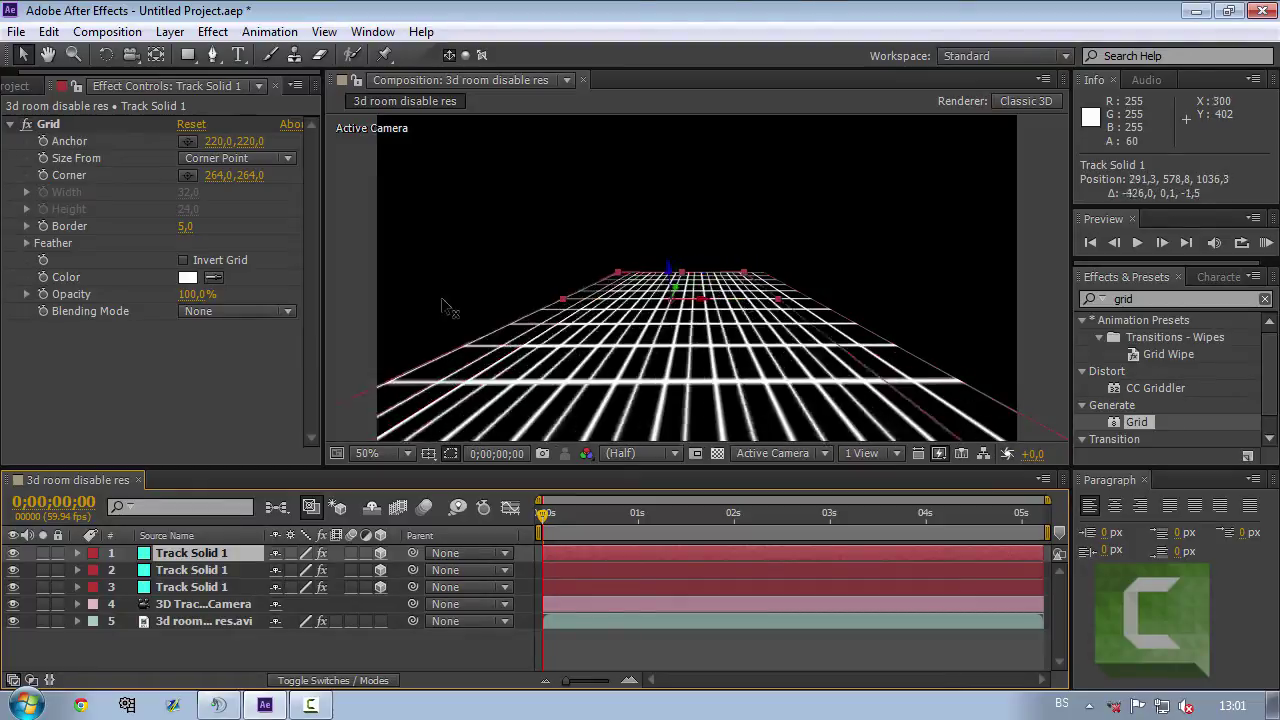
pyautogui.click(185, 570)
pyautogui.moveTo(741, 308); pyautogui.dragTo(918, 308)
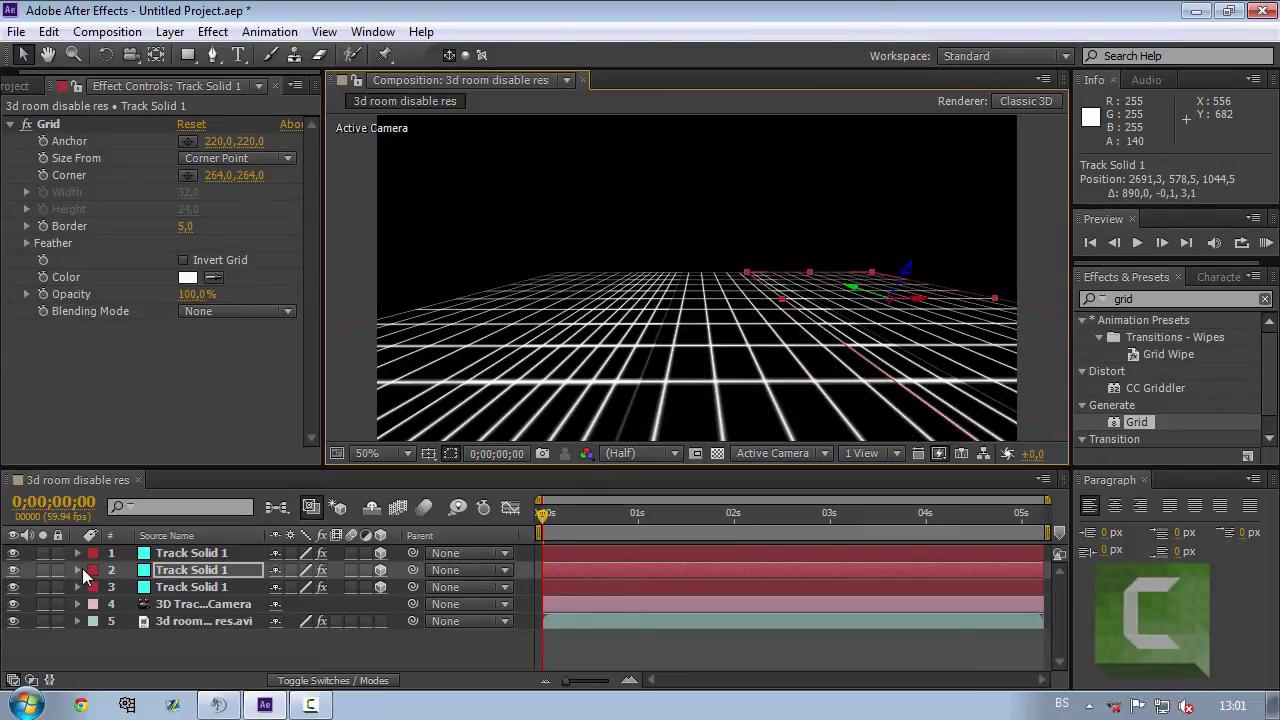
# Step: Rotate the right grid copy about 83° on Y and raise it into the right wall
pyautogui.click(79, 570)
pyautogui.click(95, 605)
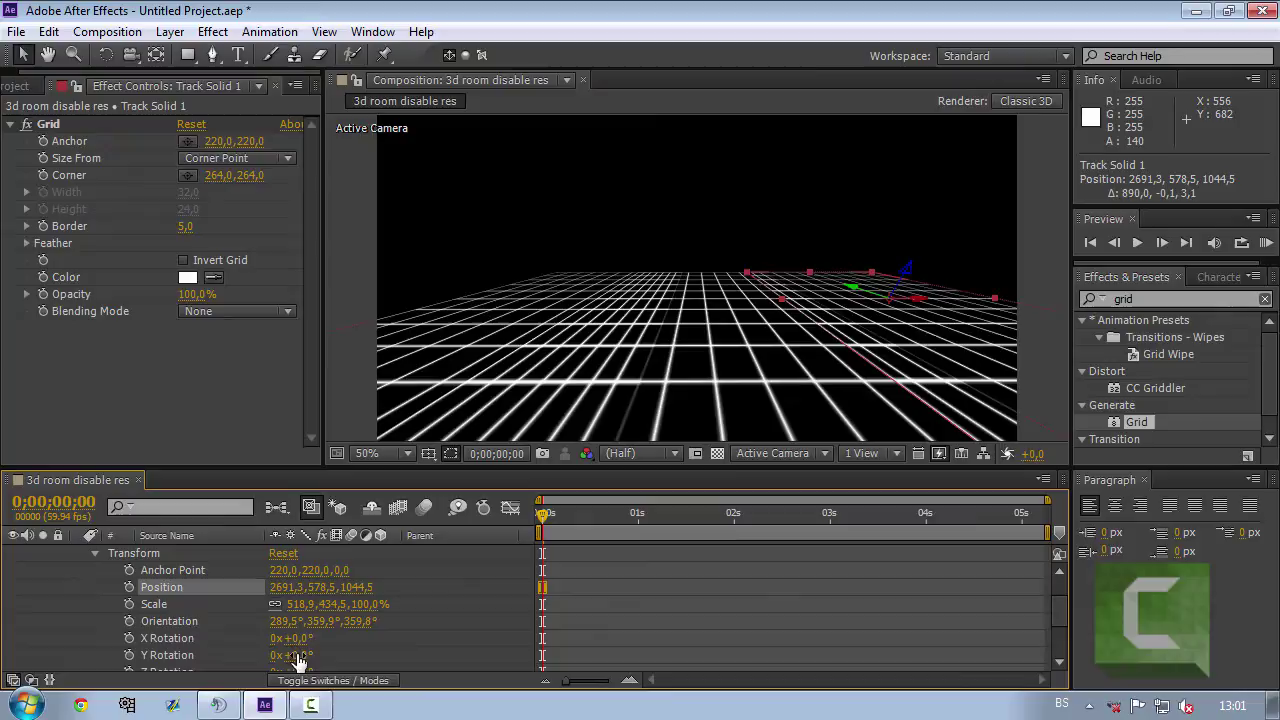
pyautogui.moveTo(295, 658)
pyautogui.mouseDown()
pyautogui.moveTo(195, 637)
pyautogui.moveTo(285, 640)
pyautogui.moveTo(273, 638)
pyautogui.mouseUp()
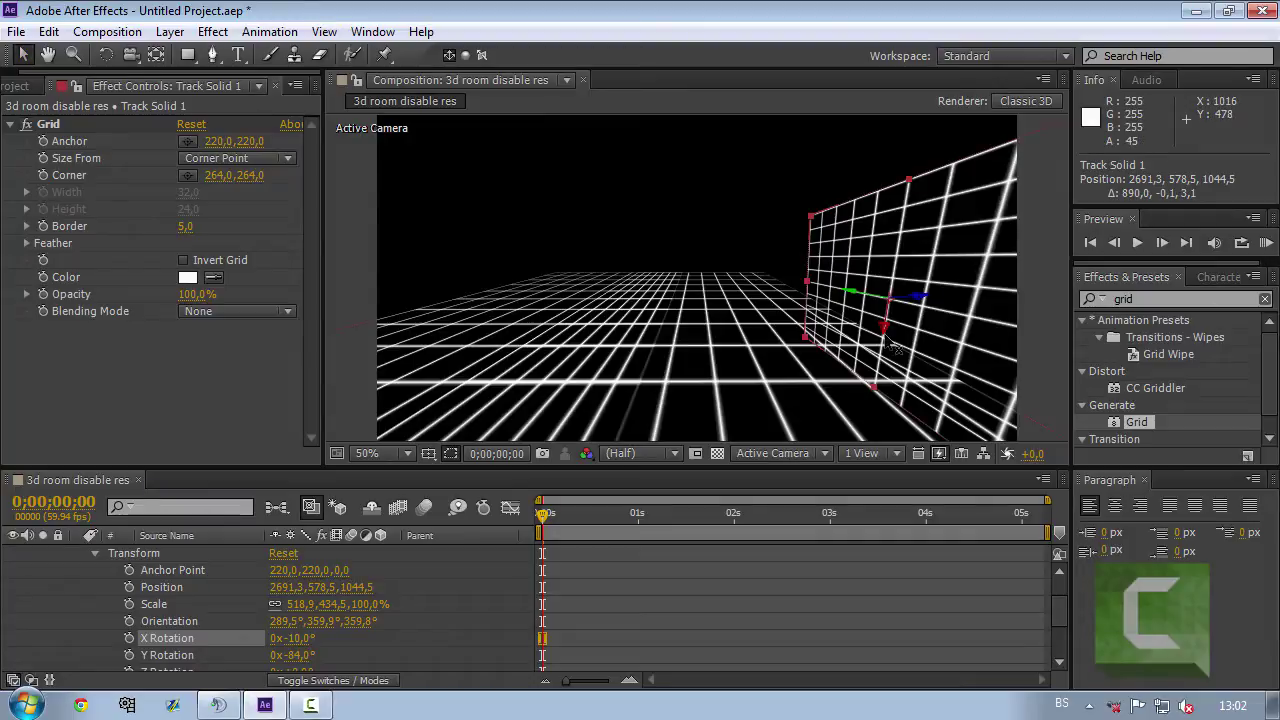
pyautogui.moveTo(894, 342); pyautogui.dragTo(914, 8)
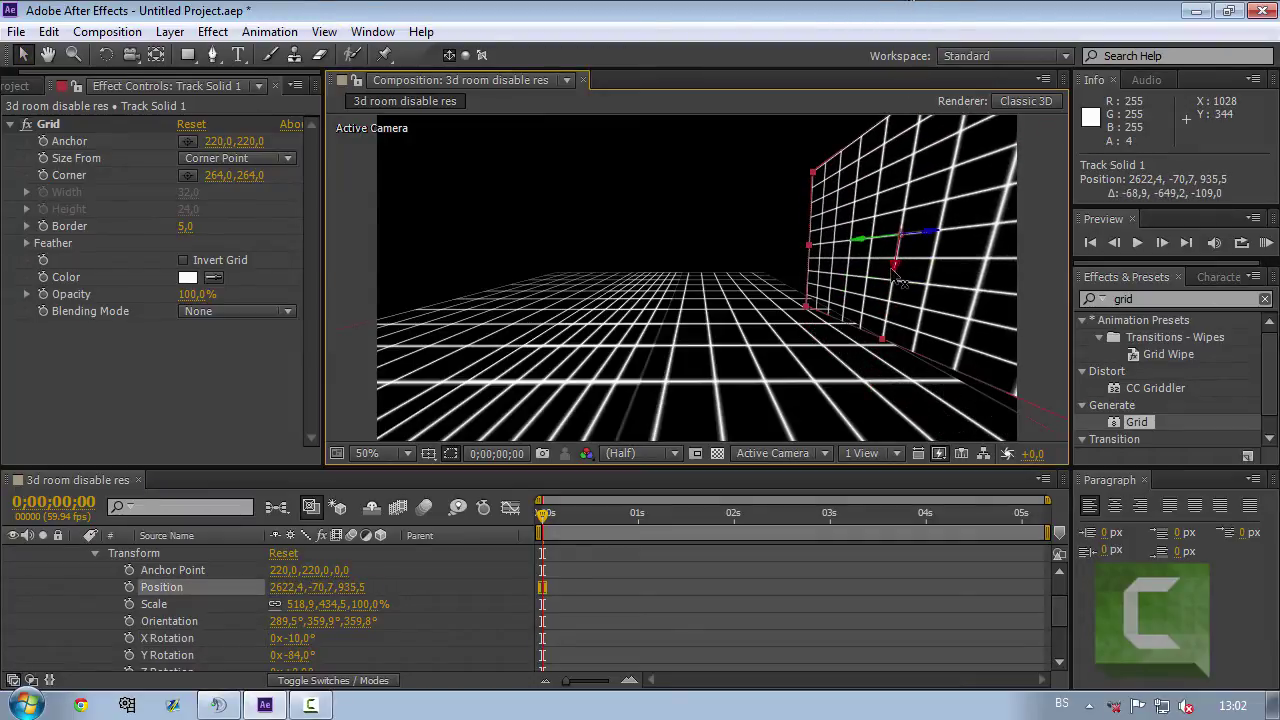
pyautogui.moveTo(899, 283)
pyautogui.mouseDown()
pyautogui.moveTo(888, 235)
pyautogui.moveTo(876, 249)
pyautogui.moveTo(820, 237)
pyautogui.moveTo(885, 231)
pyautogui.mouseUp()
pyautogui.click(95, 553)
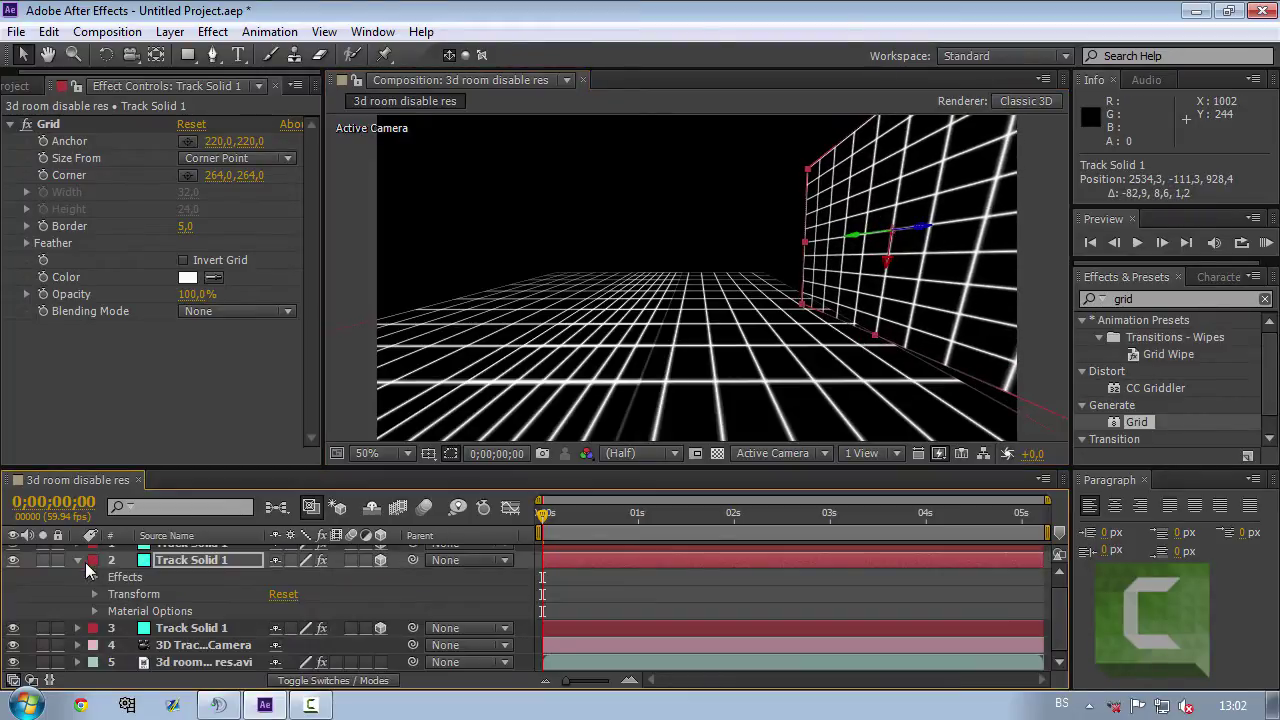
pyautogui.moveTo(1057, 609); pyautogui.dragTo(1057, 599)
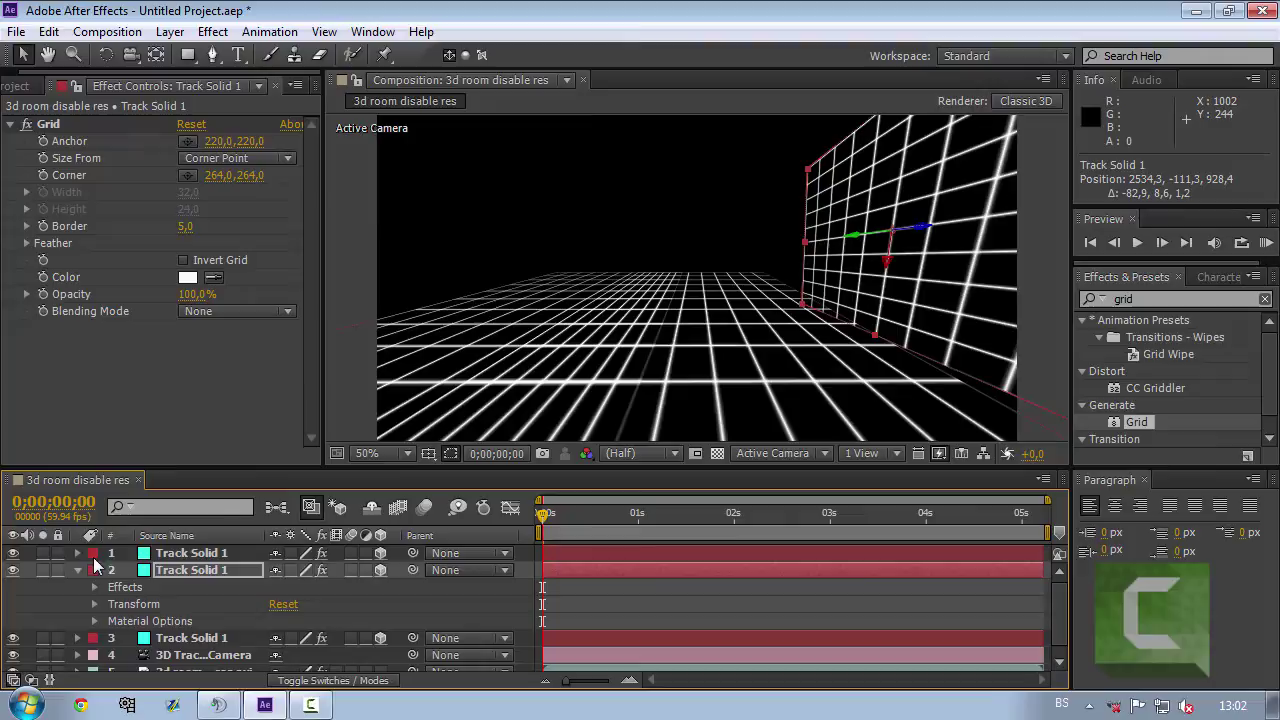
# Step: Rotate the left grid copy upright and move it left to form the left wall
pyautogui.click(95, 604)
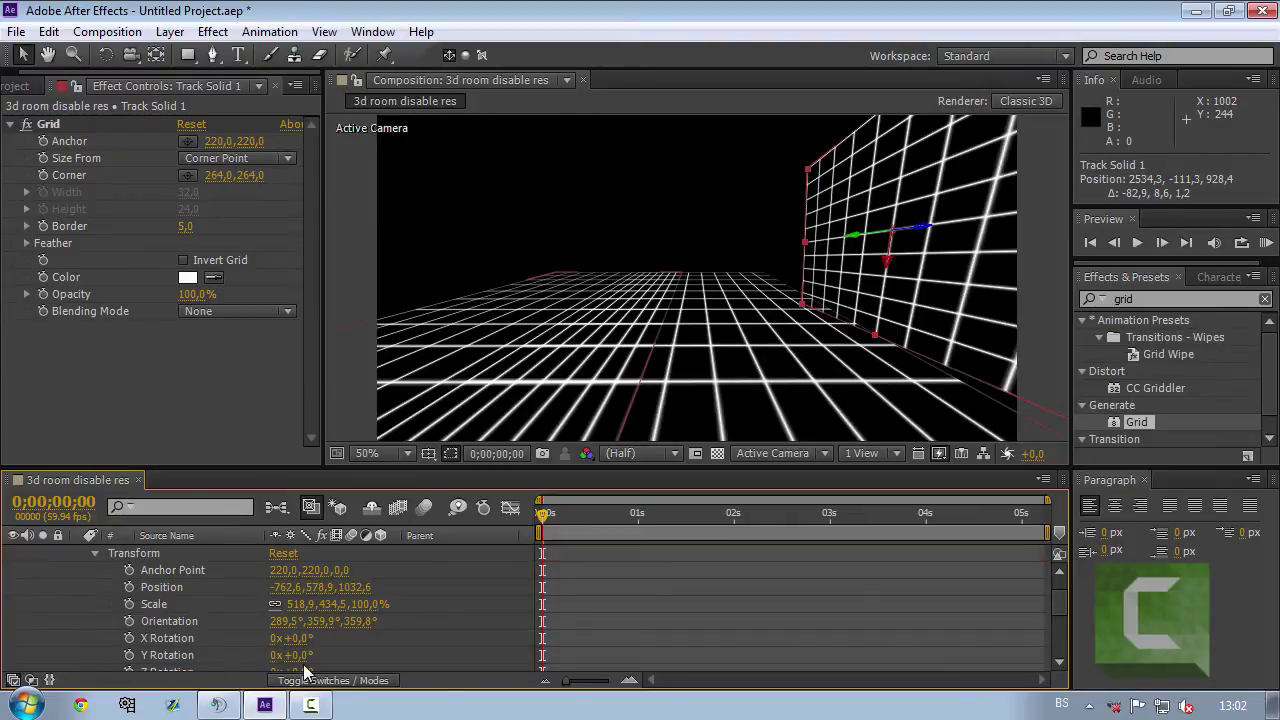
pyautogui.moveTo(298, 655)
pyautogui.mouseDown()
pyautogui.moveTo(368, 644)
pyautogui.moveTo(306, 638)
pyautogui.mouseUp()
pyautogui.click(37, 55)
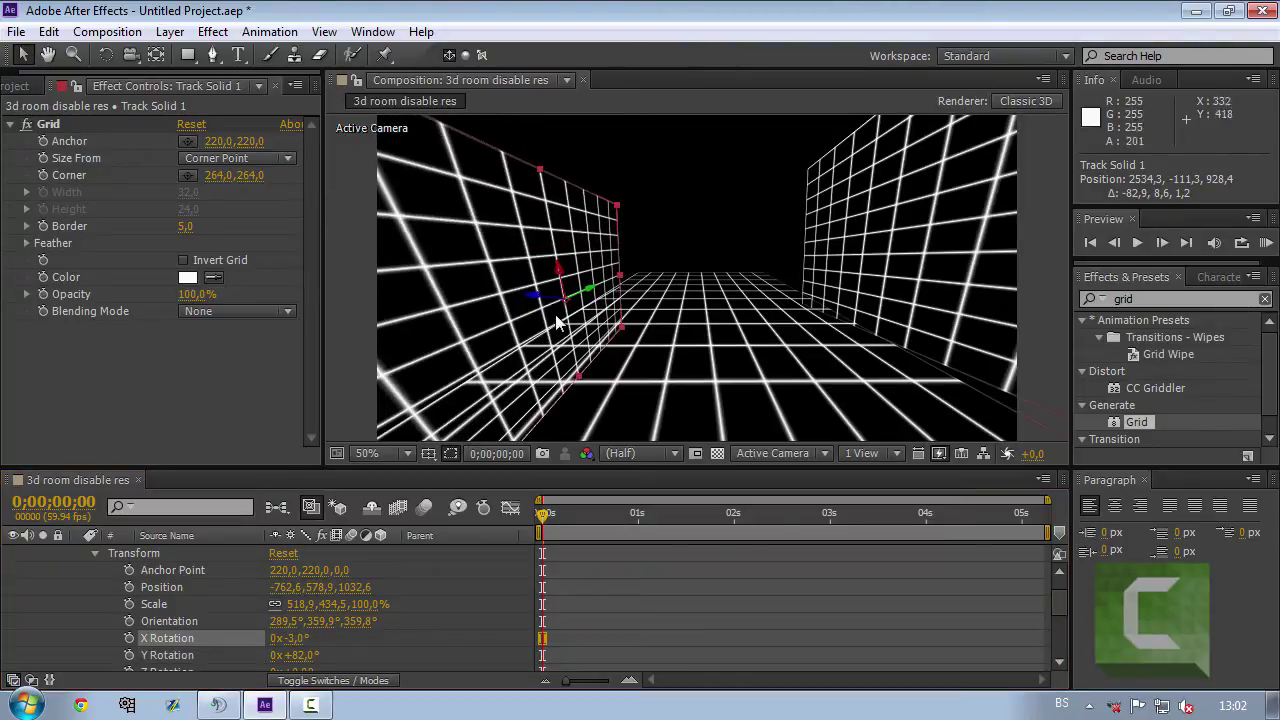
pyautogui.moveTo(552, 302)
pyautogui.mouseDown()
pyautogui.moveTo(470, 285)
pyautogui.moveTo(508, 266)
pyautogui.moveTo(384, 86)
pyautogui.mouseUp()
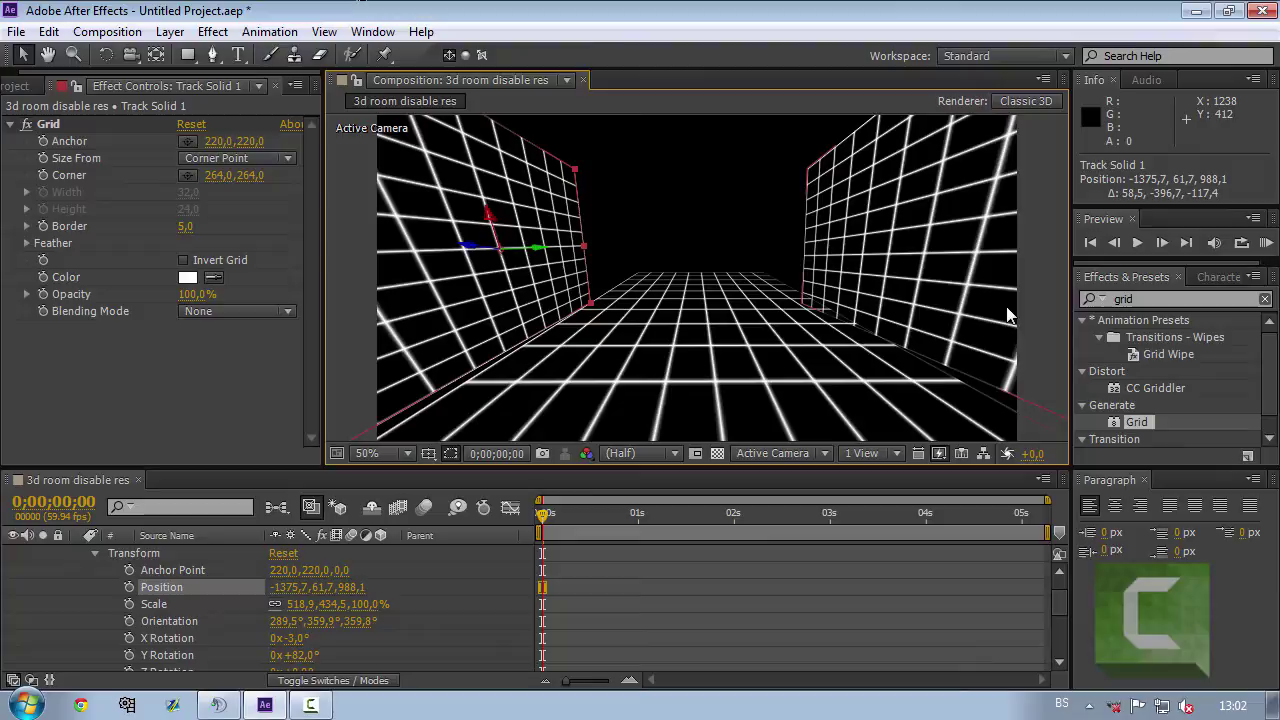
pyautogui.click(1170, 298)
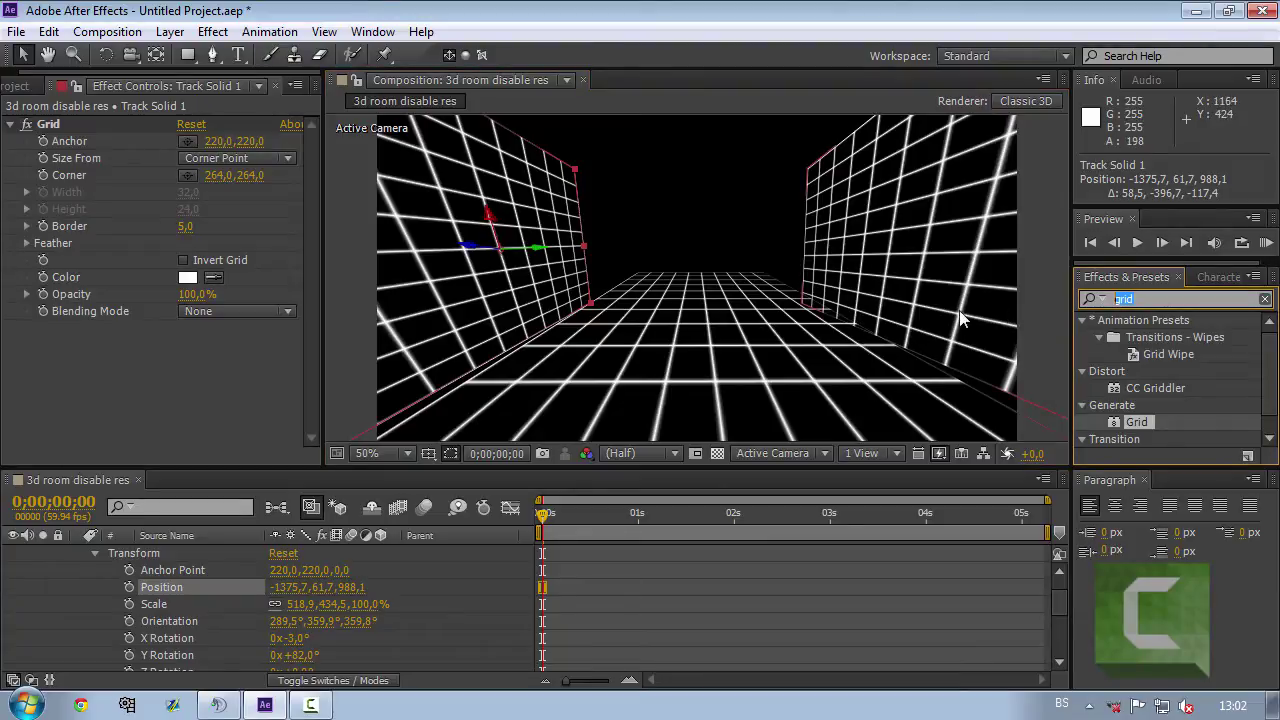
# Step: Give the right wall a Linear Wipe with lowered Transition Completion and added Feather
pyautogui.write('line')
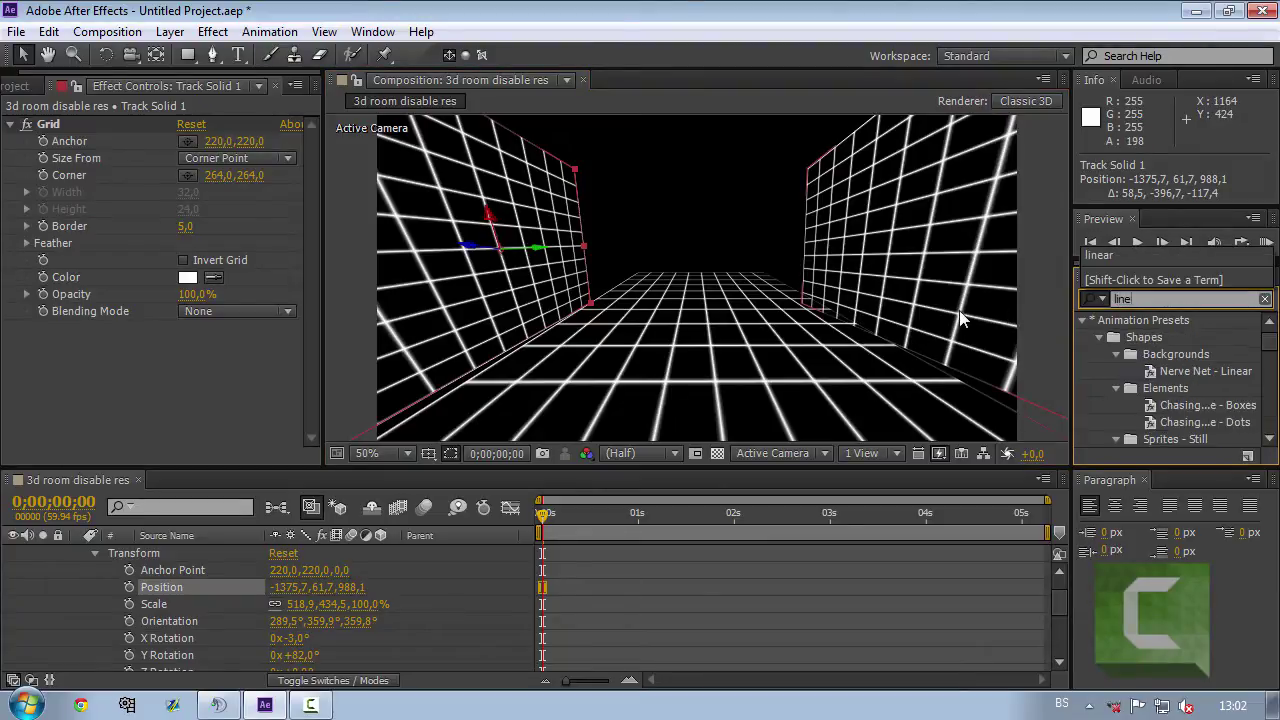
pyautogui.write('ar')
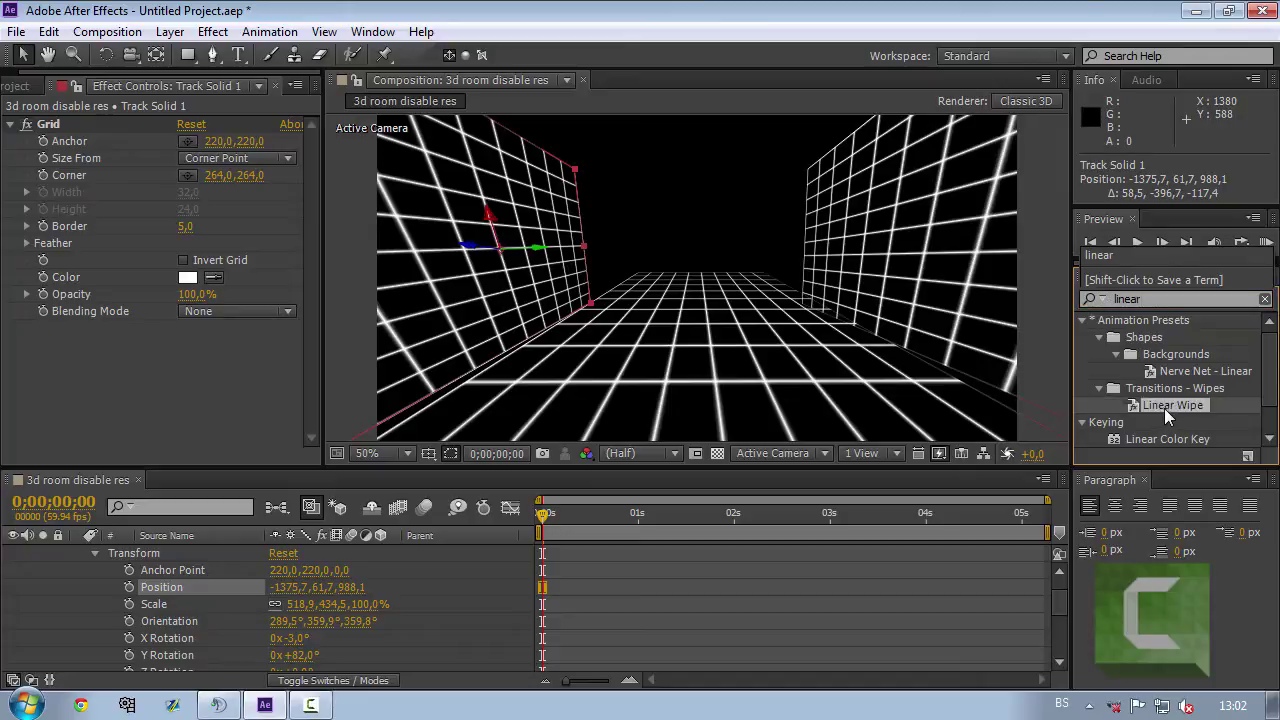
pyautogui.moveTo(1164, 408); pyautogui.dragTo(932, 252)
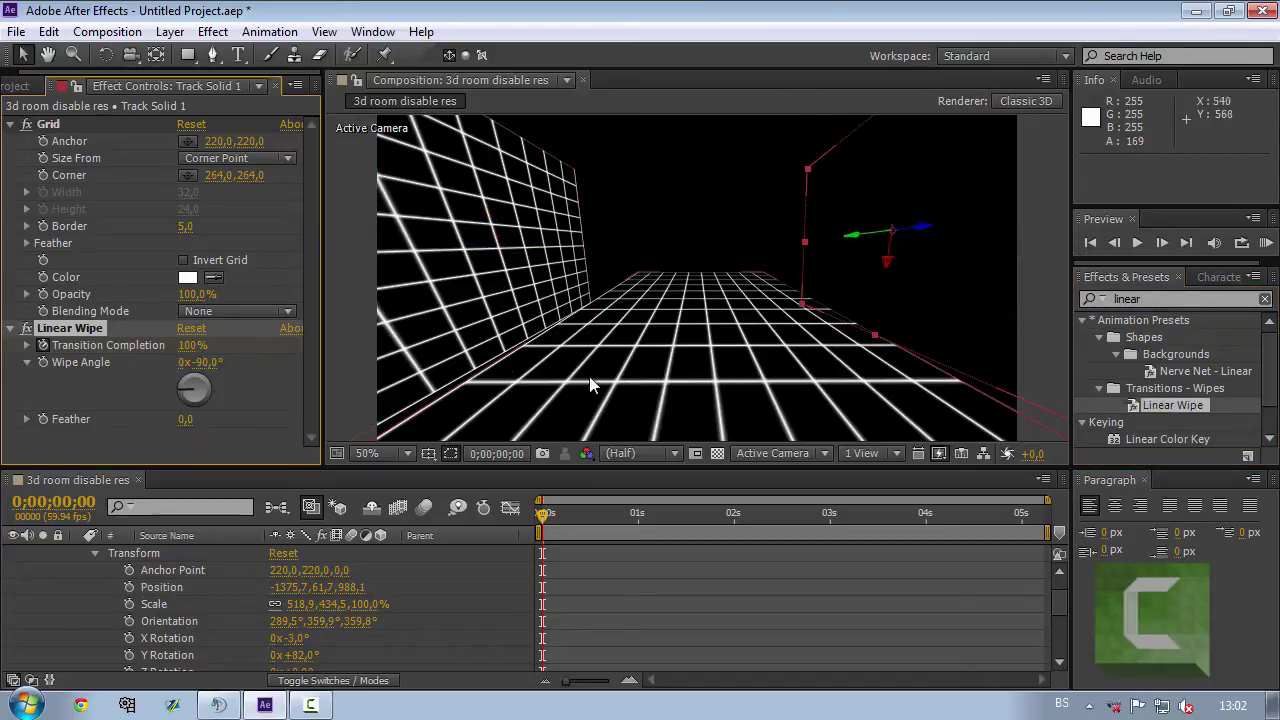
pyautogui.moveTo(192, 345); pyautogui.dragTo(190, 343)
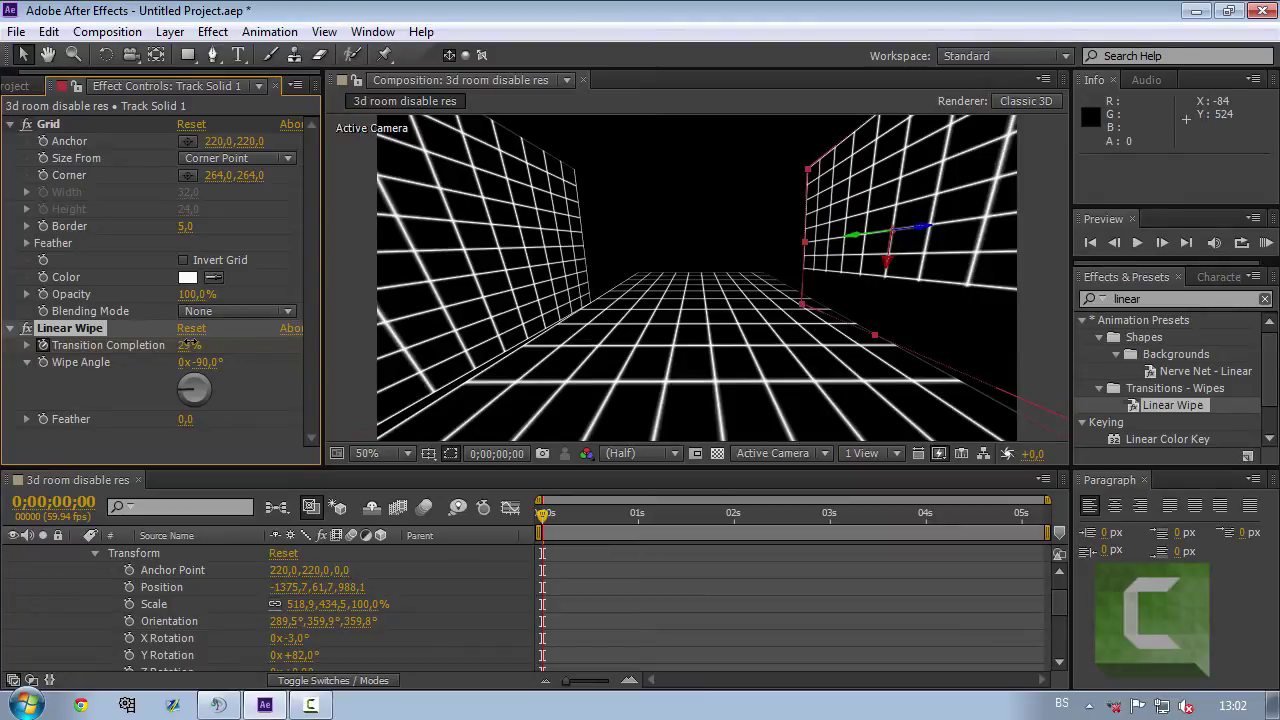
pyautogui.moveTo(190, 345); pyautogui.dragTo(186, 344)
pyautogui.moveTo(186, 424); pyautogui.dragTo(255, 417)
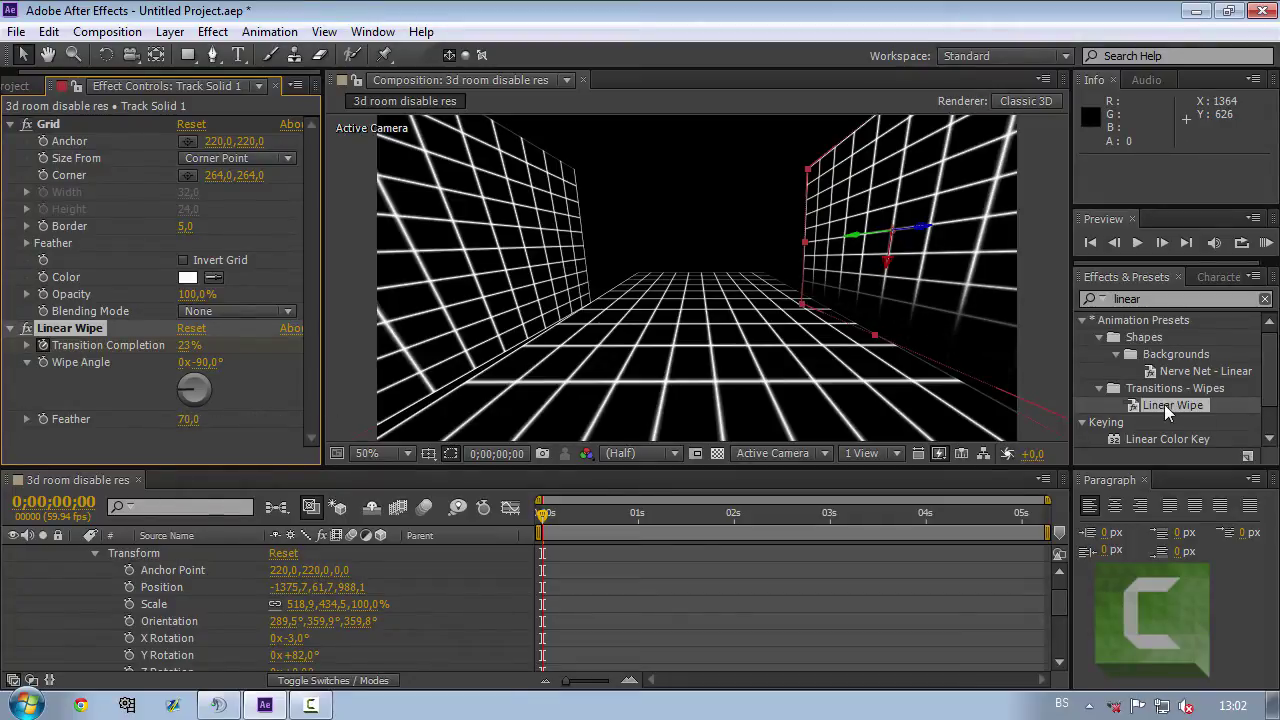
# Step: Give the left wall a Linear Wipe with lowered Transition Completion and added Feather
pyautogui.moveTo(1168, 413); pyautogui.dragTo(495, 297)
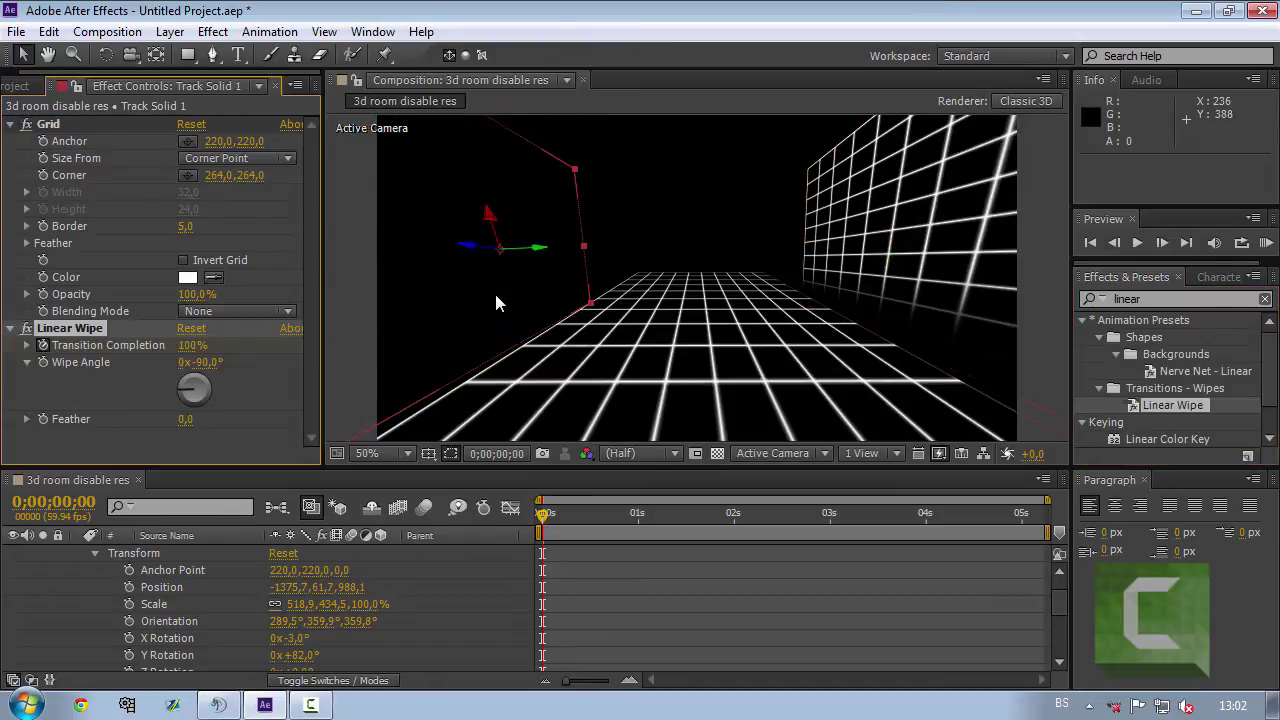
pyautogui.moveTo(192, 356); pyautogui.dragTo(137, 347)
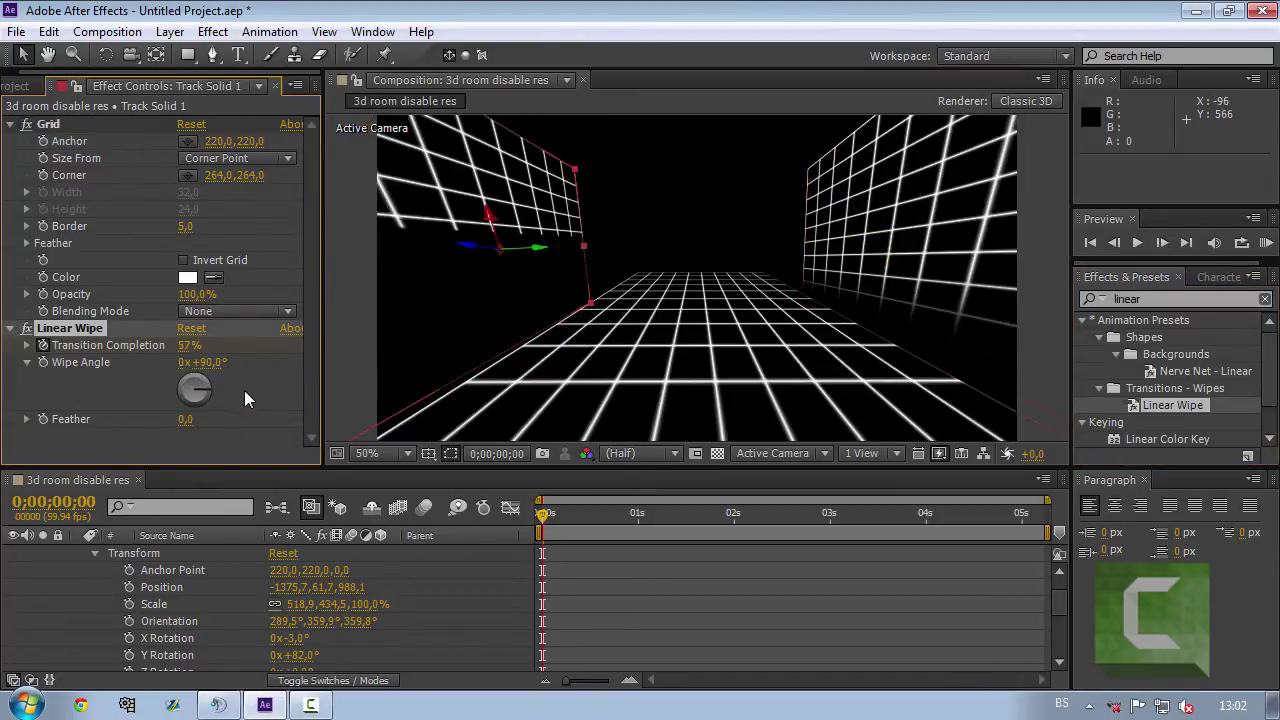
pyautogui.moveTo(186, 352); pyautogui.dragTo(166, 372)
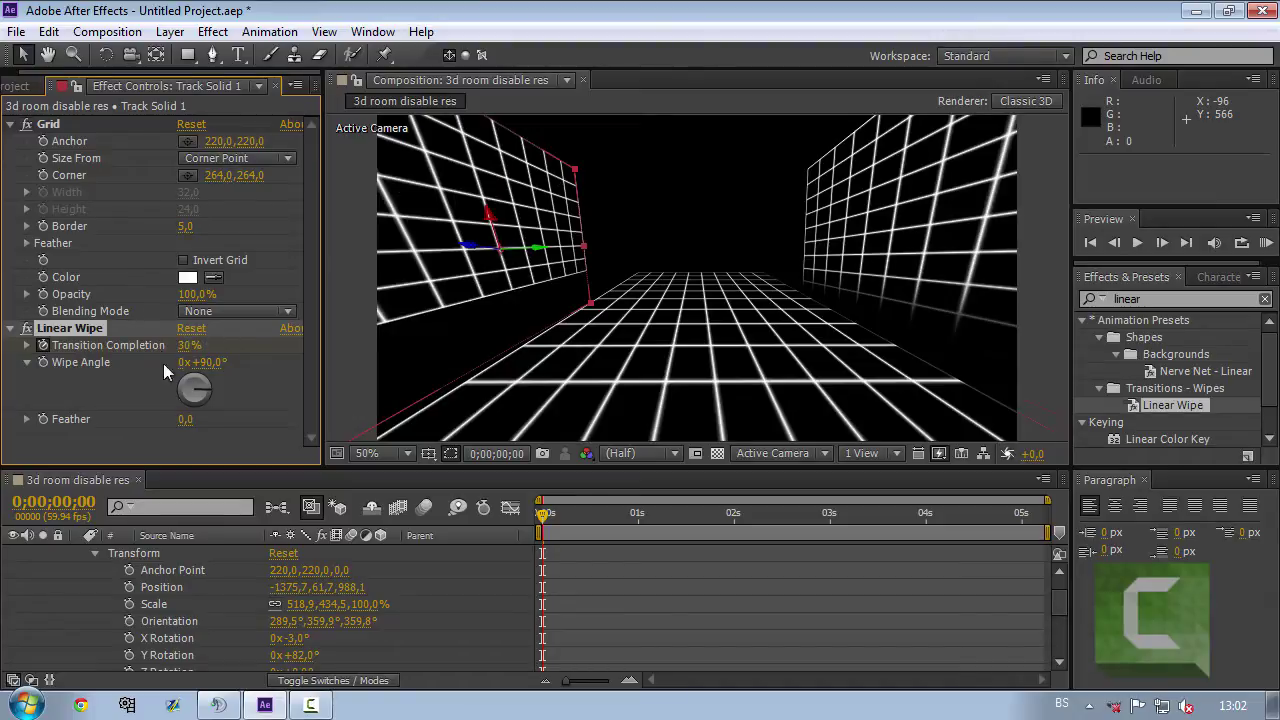
pyautogui.moveTo(193, 425); pyautogui.dragTo(325, 417)
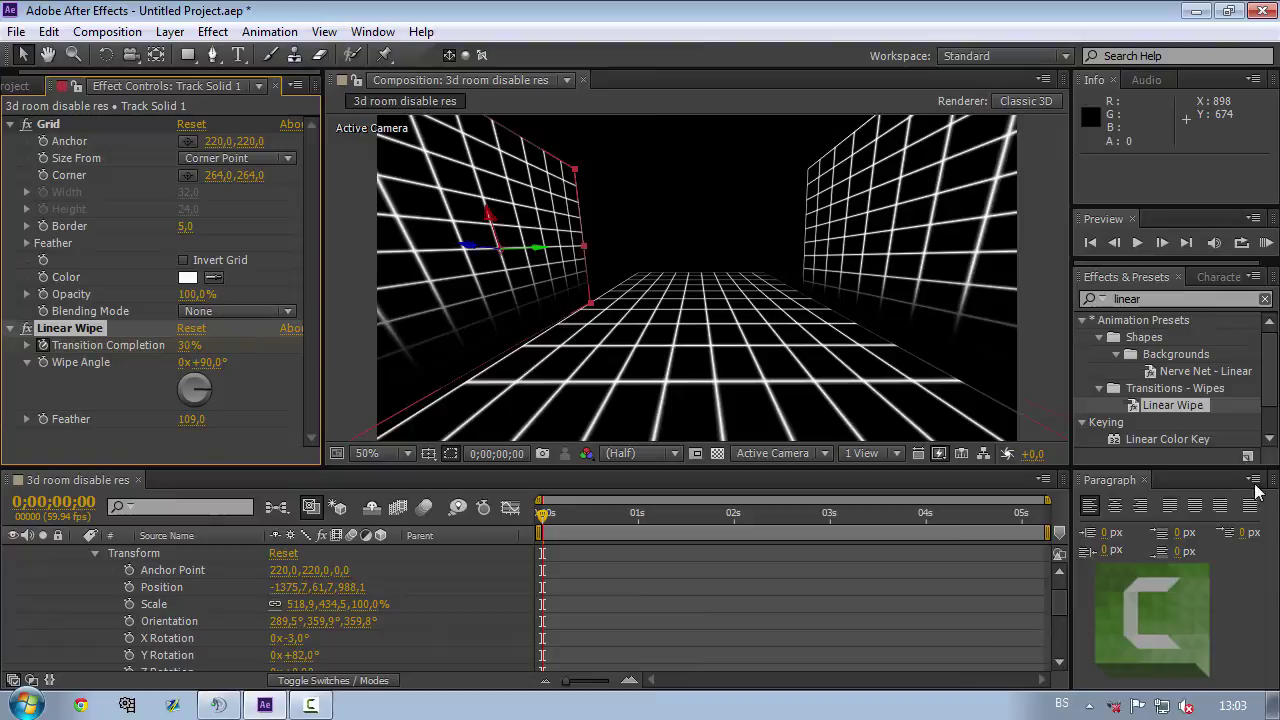
# Step: Apply Linear Wipe to the grid floor with about -183° angle and 60% completion
pyautogui.click(1187, 417)
pyautogui.moveTo(1160, 406); pyautogui.dragTo(671, 315)
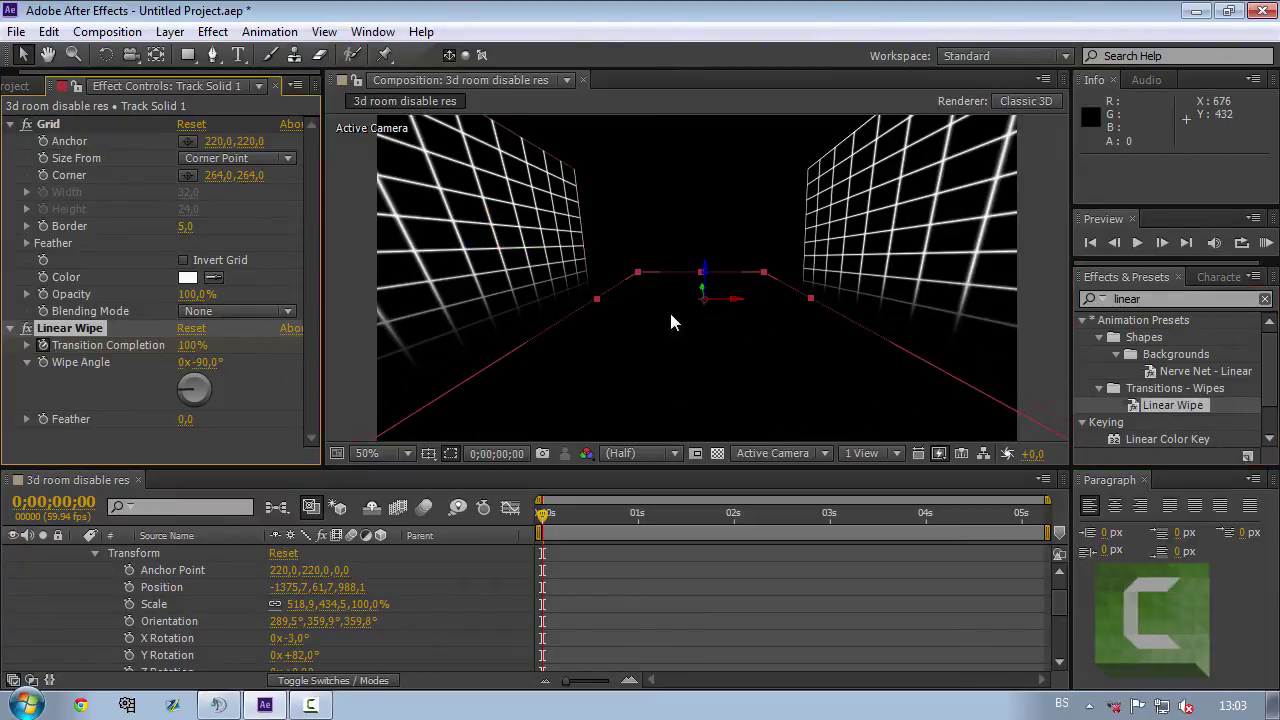
pyautogui.moveTo(186, 342)
pyautogui.mouseDown()
pyautogui.moveTo(120, 352)
pyautogui.moveTo(137, 349)
pyautogui.mouseUp()
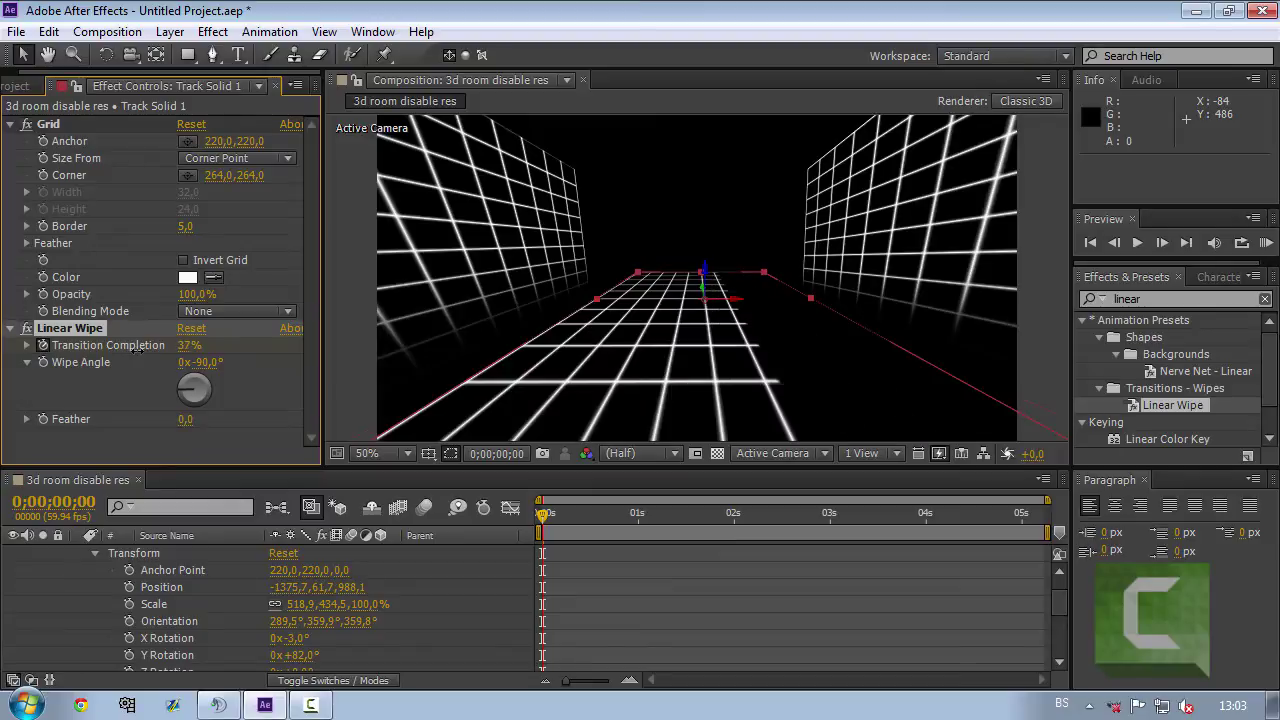
pyautogui.moveTo(193, 383); pyautogui.dragTo(196, 410)
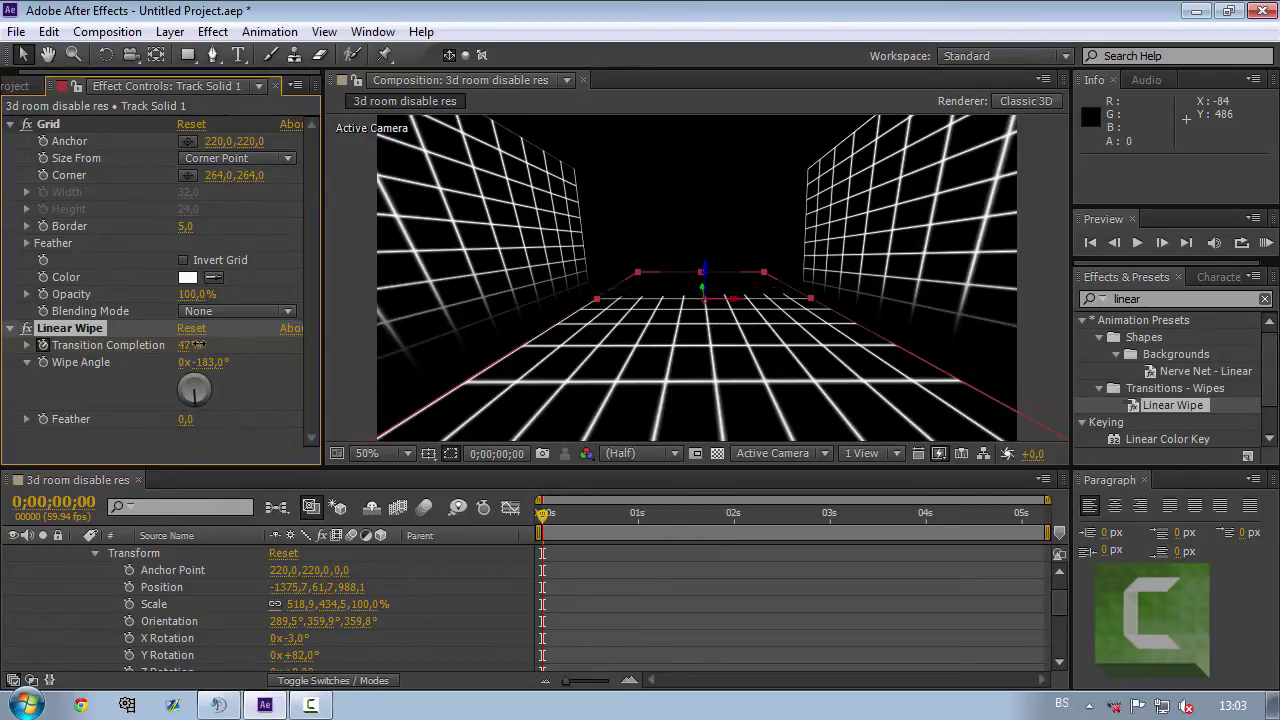
pyautogui.moveTo(198, 344); pyautogui.dragTo(203, 336)
pyautogui.moveTo(185, 419); pyautogui.dragTo(260, 419)
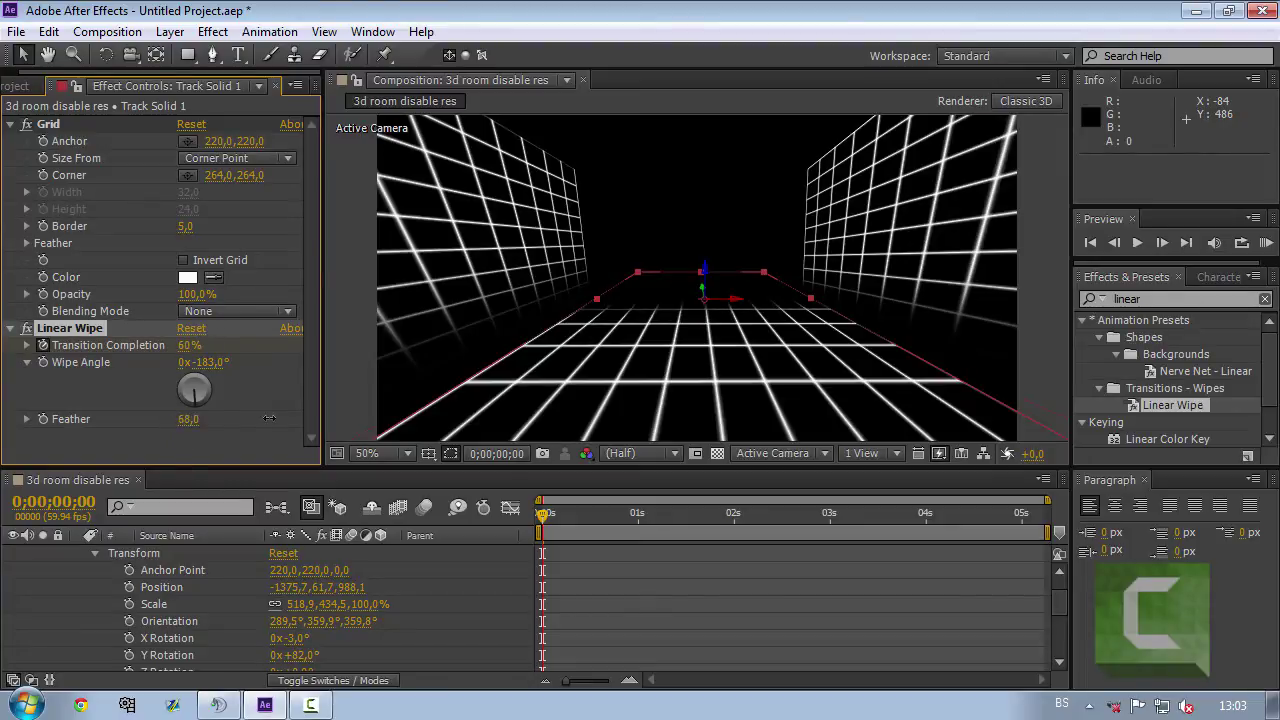
# Step: Raise the floor wipe's Feather to about 231 and scrub the timeline to preview
pyautogui.scroll(-5, 300, 600)
pyautogui.moveTo(716, 516)
pyautogui.mouseDown()
pyautogui.moveTo(530, 525)
pyautogui.moveTo(717, 507)
pyautogui.moveTo(795, 475)
pyautogui.moveTo(497, 481)
pyautogui.moveTo(734, 480)
pyautogui.moveTo(437, 503)
pyautogui.moveTo(883, 465)
pyautogui.mouseUp()
pyautogui.moveTo(708, 470)
pyautogui.mouseDown()
pyautogui.moveTo(436, 474)
pyautogui.moveTo(754, 475)
pyautogui.moveTo(440, 480)
pyautogui.mouseUp()
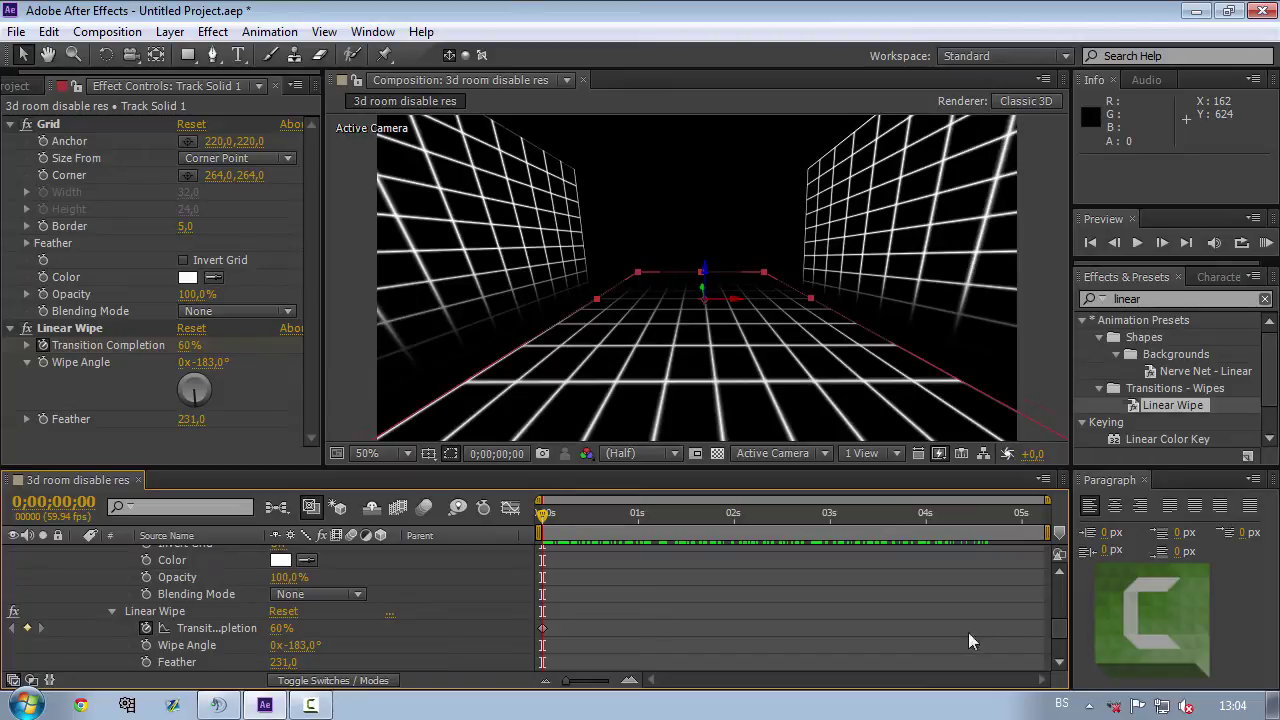
pyautogui.moveTo(1060, 624); pyautogui.dragTo(1065, 571)
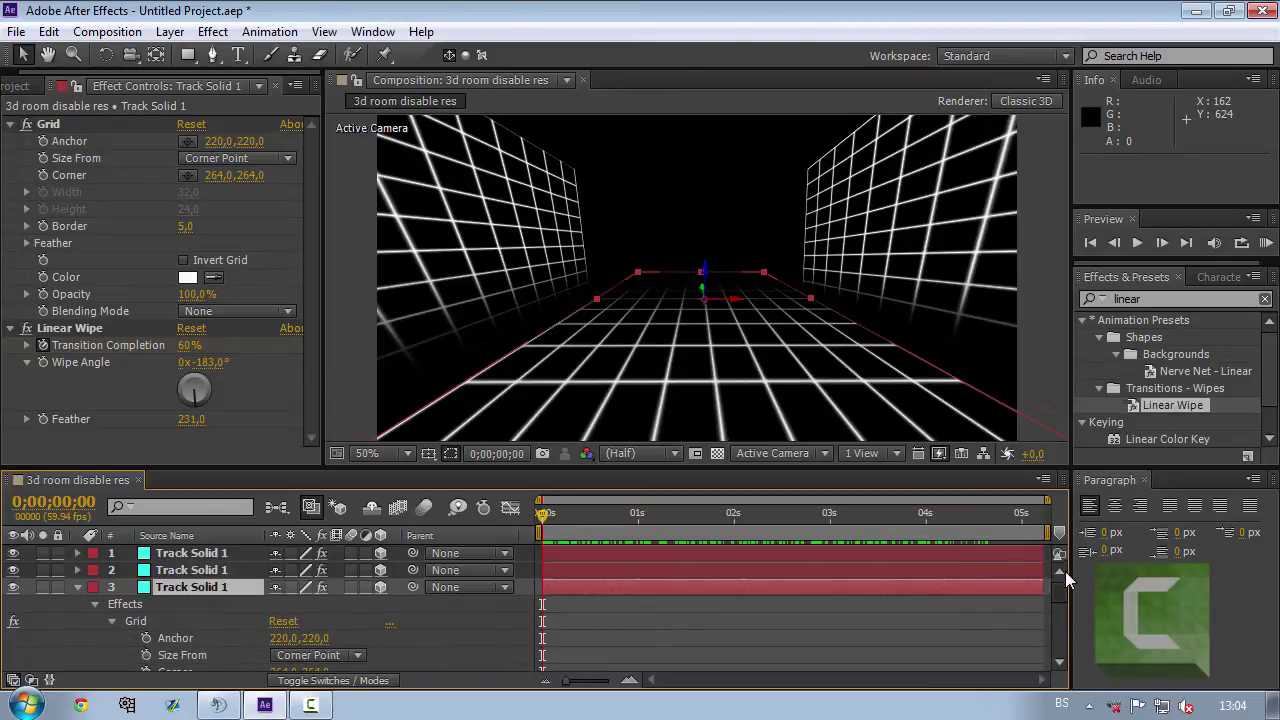
# Step: Show the footage's track points, lasso floor points at frame 51, and create a text layer
pyautogui.click(77, 587)
pyautogui.click(165, 621)
pyautogui.click(65, 124)
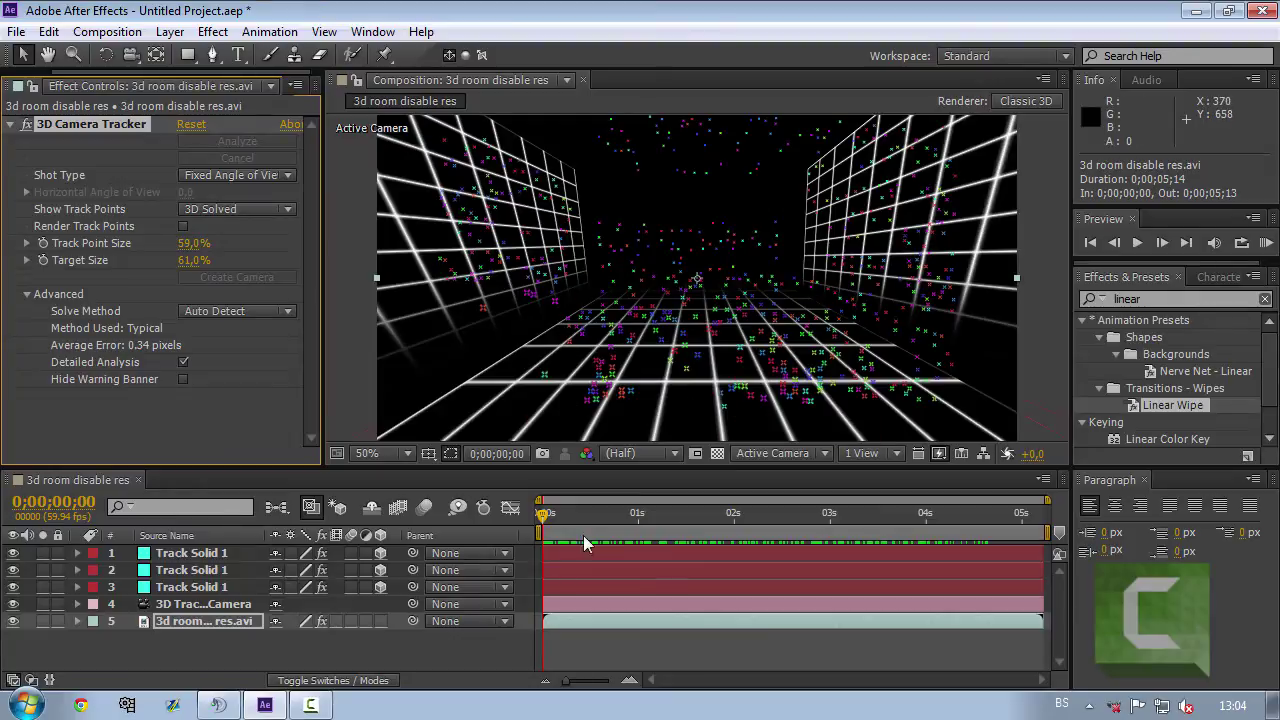
pyautogui.moveTo(552, 519); pyautogui.dragTo(625, 519)
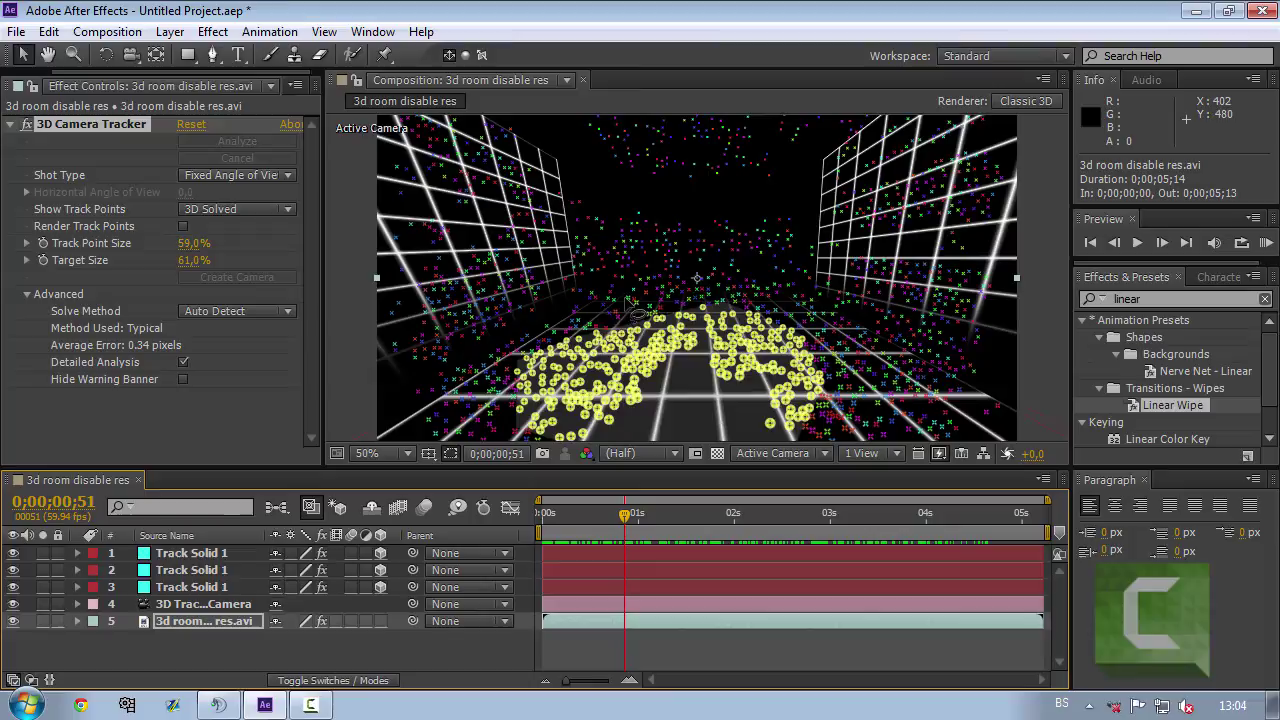
pyautogui.moveTo(520, 430); pyautogui.dragTo(676, 392)
pyautogui.rightClick(676, 392)
pyautogui.click(710, 395)
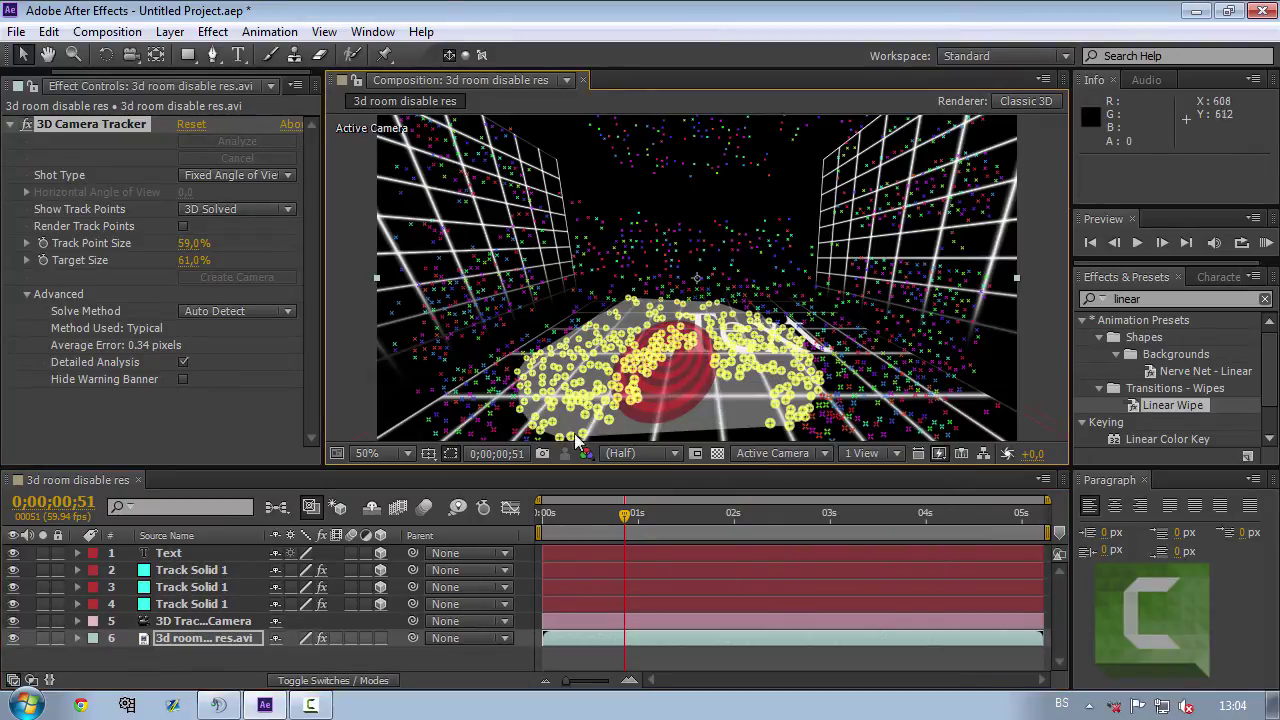
# Step: Adjust the Text layer's X/Y Rotation so it stands upright facing forward
pyautogui.click(176, 555)
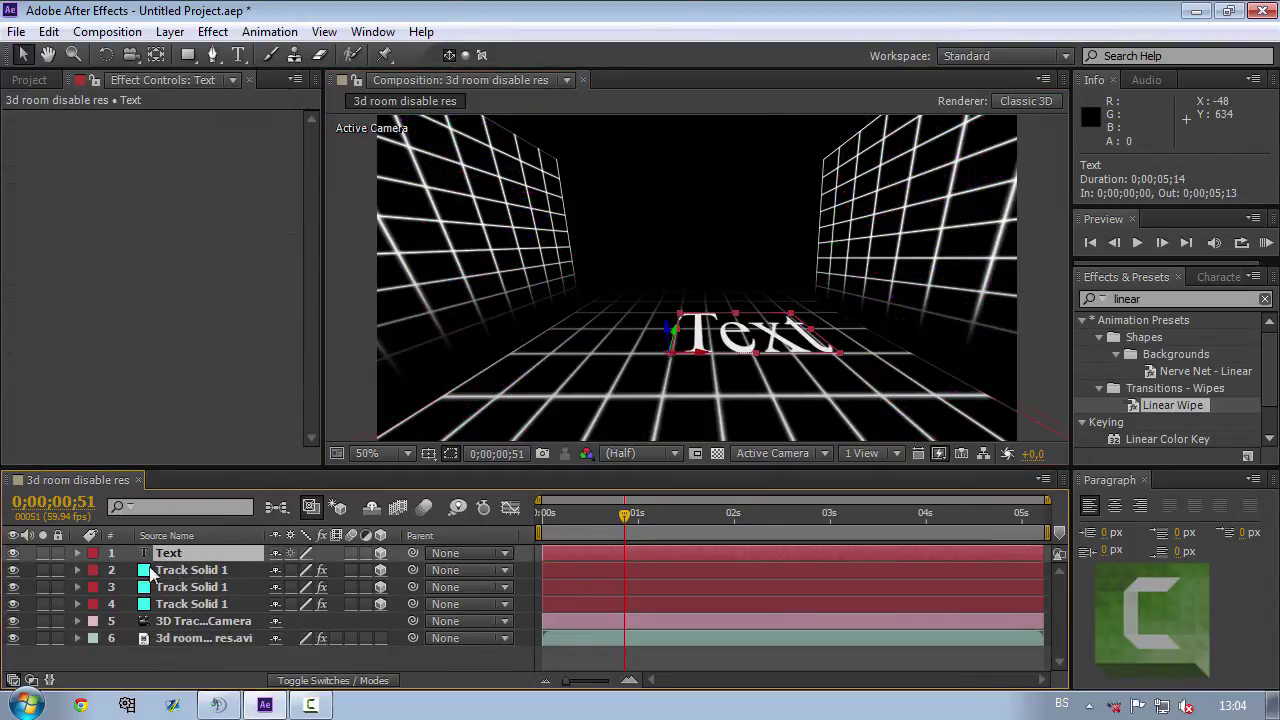
pyautogui.click(77, 553)
pyautogui.click(97, 587)
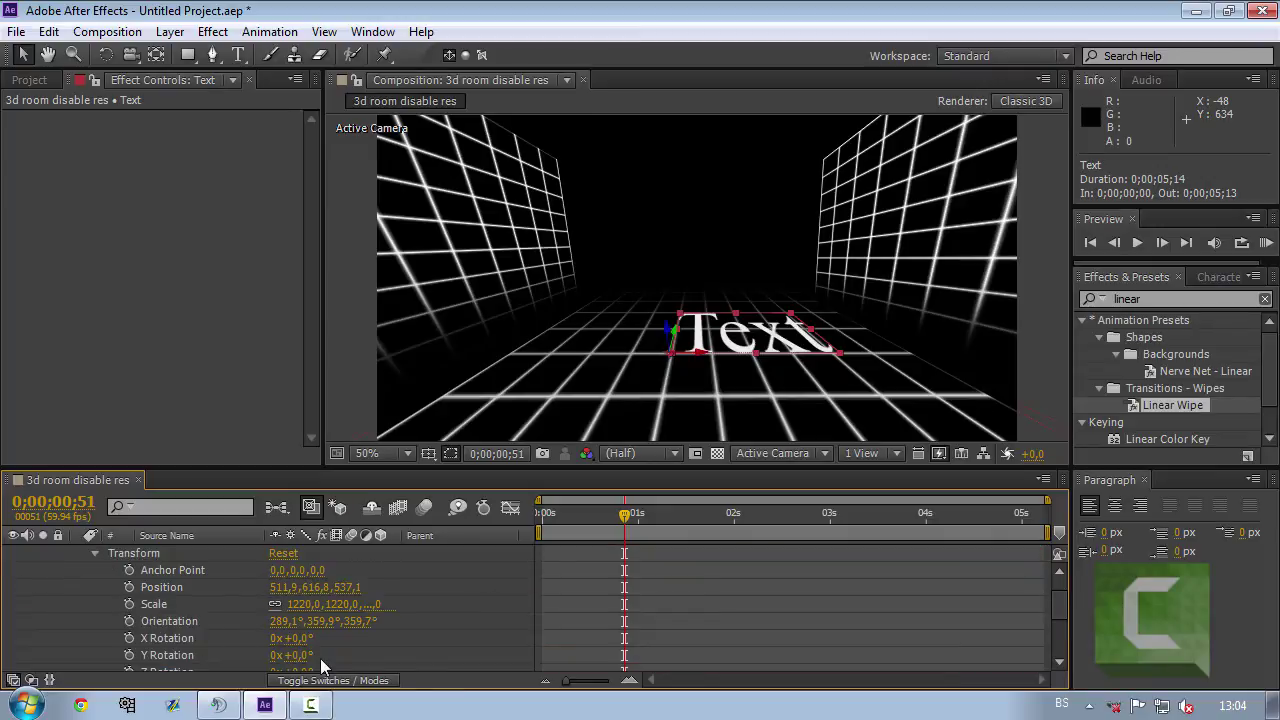
pyautogui.moveTo(307, 655)
pyautogui.mouseDown()
pyautogui.moveTo(340, 668)
pyautogui.moveTo(394, 647)
pyautogui.moveTo(230, 655)
pyautogui.mouseUp()
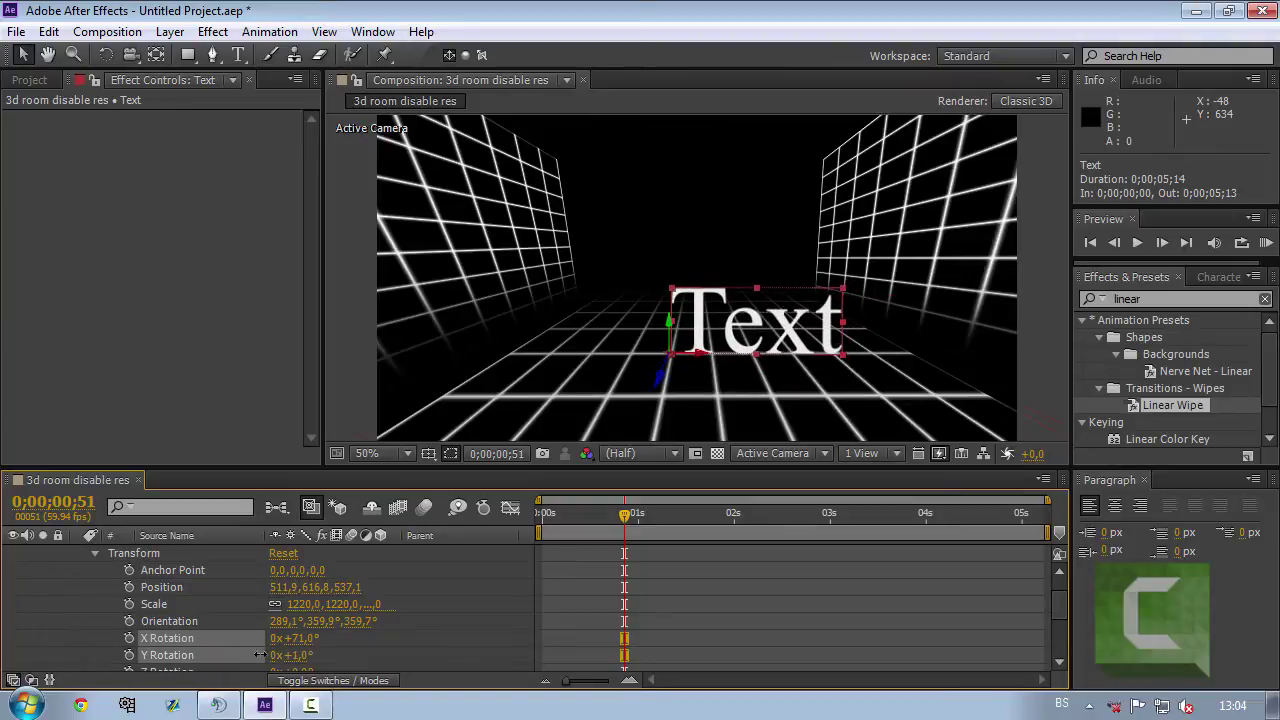
# Step: Change the placeholder text to read '3d room', fixing the typo
pyautogui.doubleClick(778, 338)
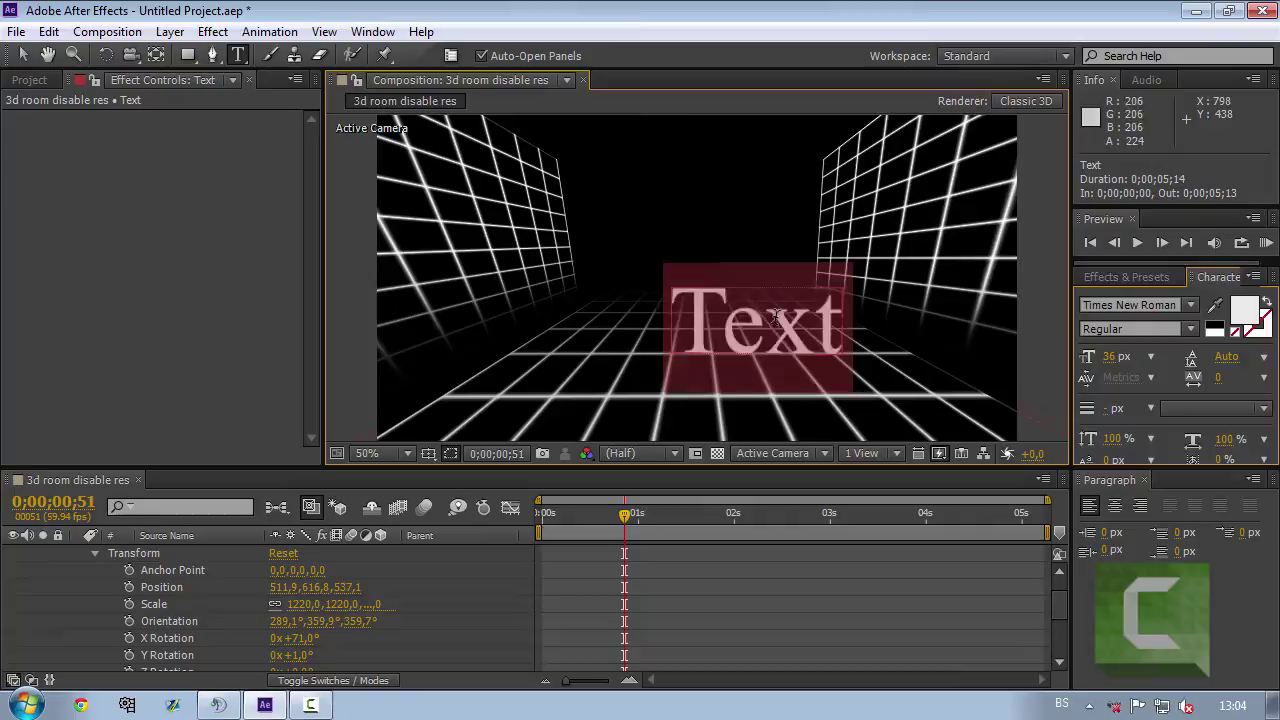
pyautogui.press('BackSpace')
pyautogui.write('3d roo')
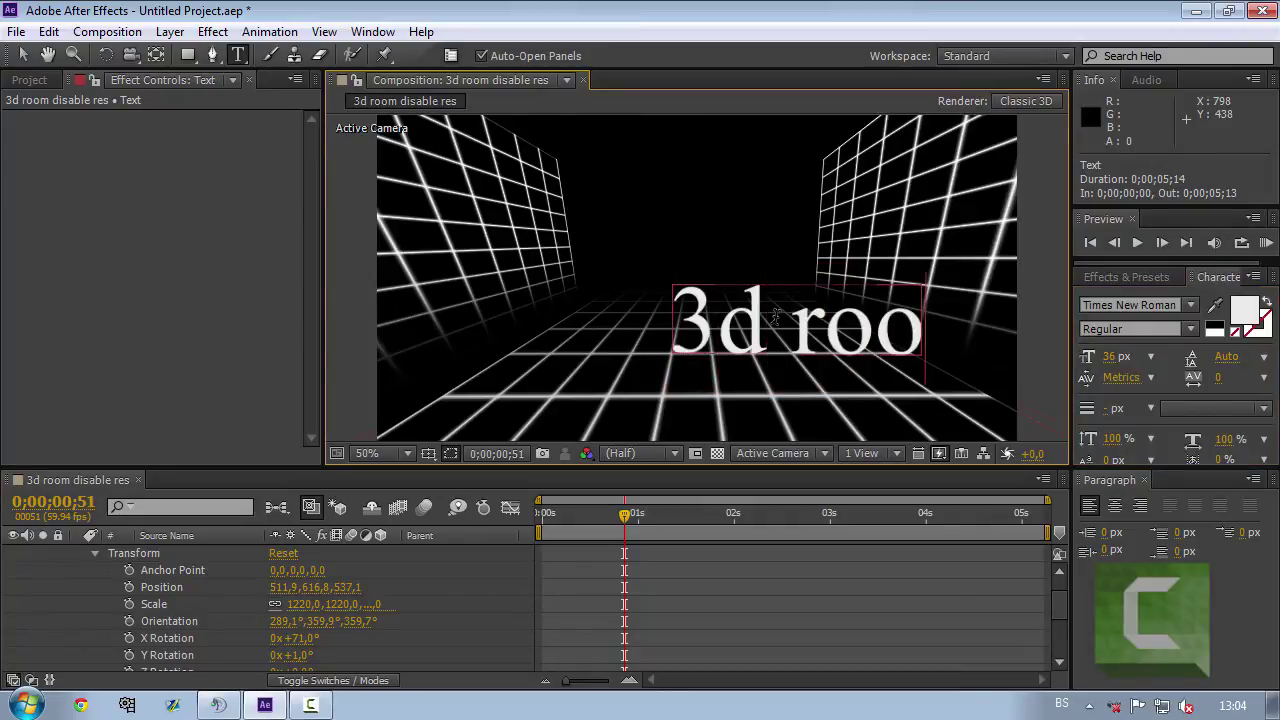
pyautogui.write('n')
pyautogui.press('BackSpace')
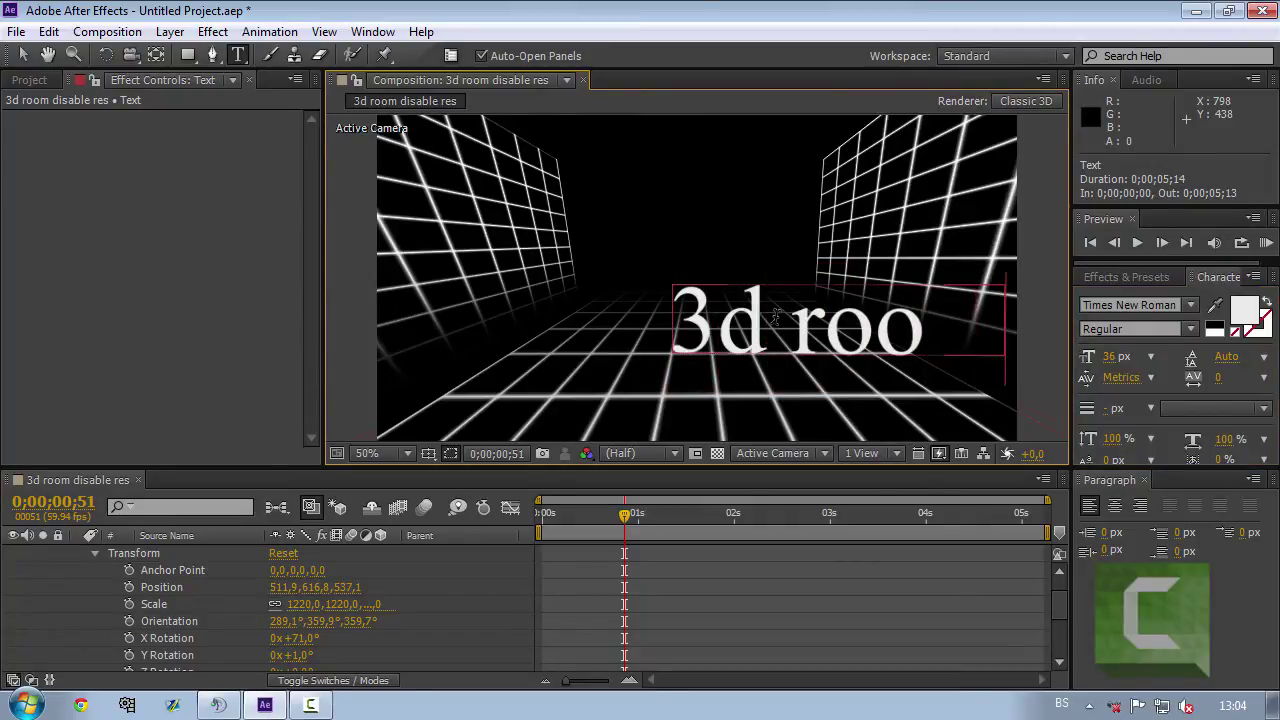
pyautogui.write('m')
pyautogui.click(23, 54)
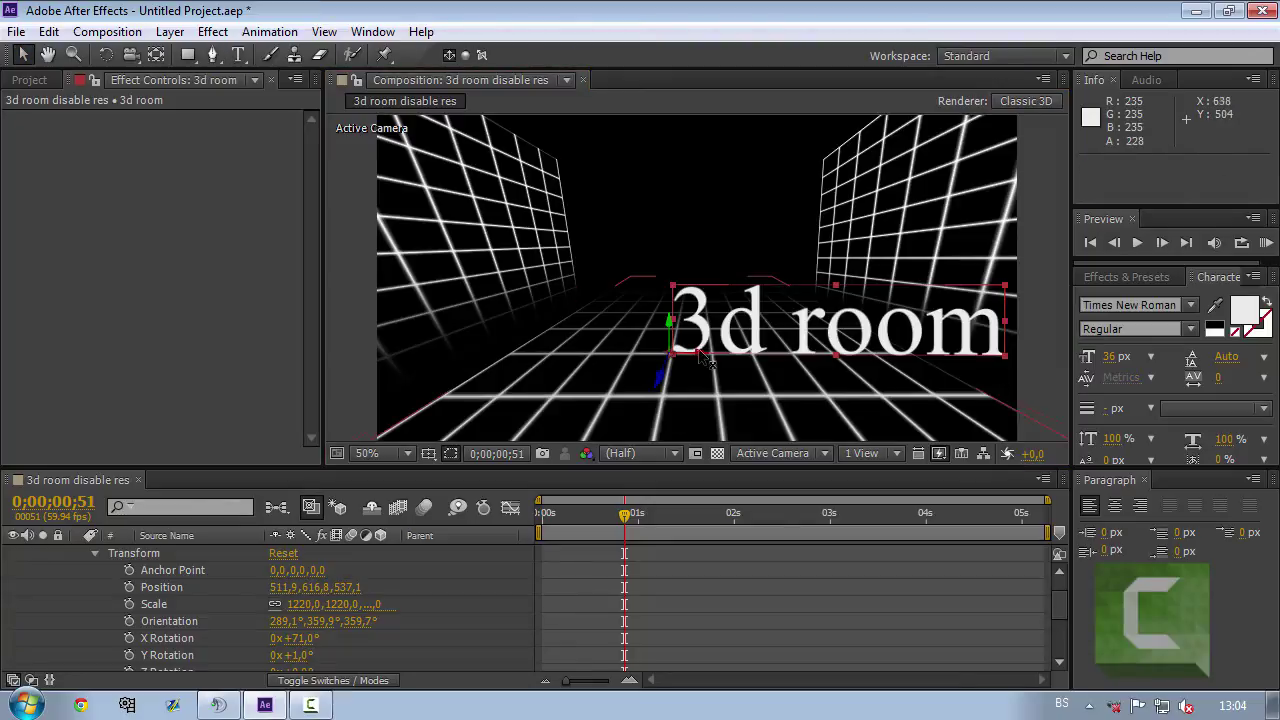
# Step: Undo an accidental floor grid move, then reposition the '3d room' text layer
pyautogui.moveTo(707, 361); pyautogui.dragTo(678, 365)
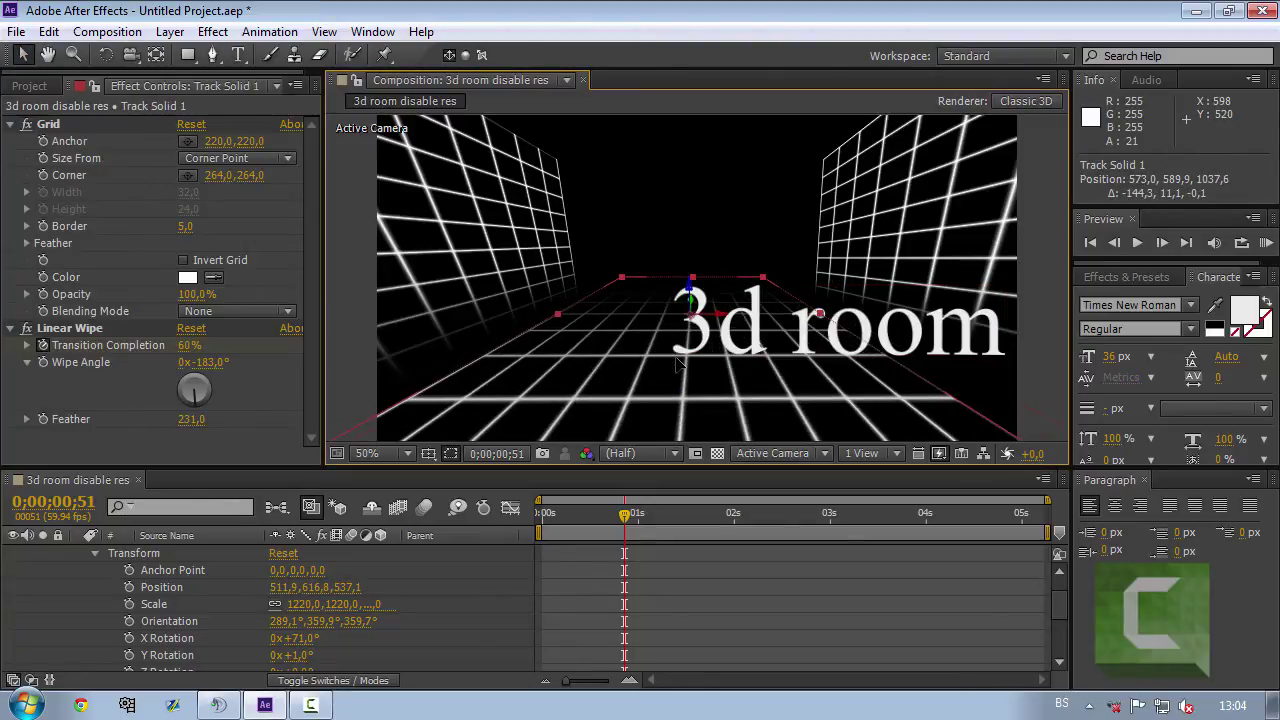
pyautogui.hotkey('ctrl', 'z')
pyautogui.scroll(2, 1064, 590)
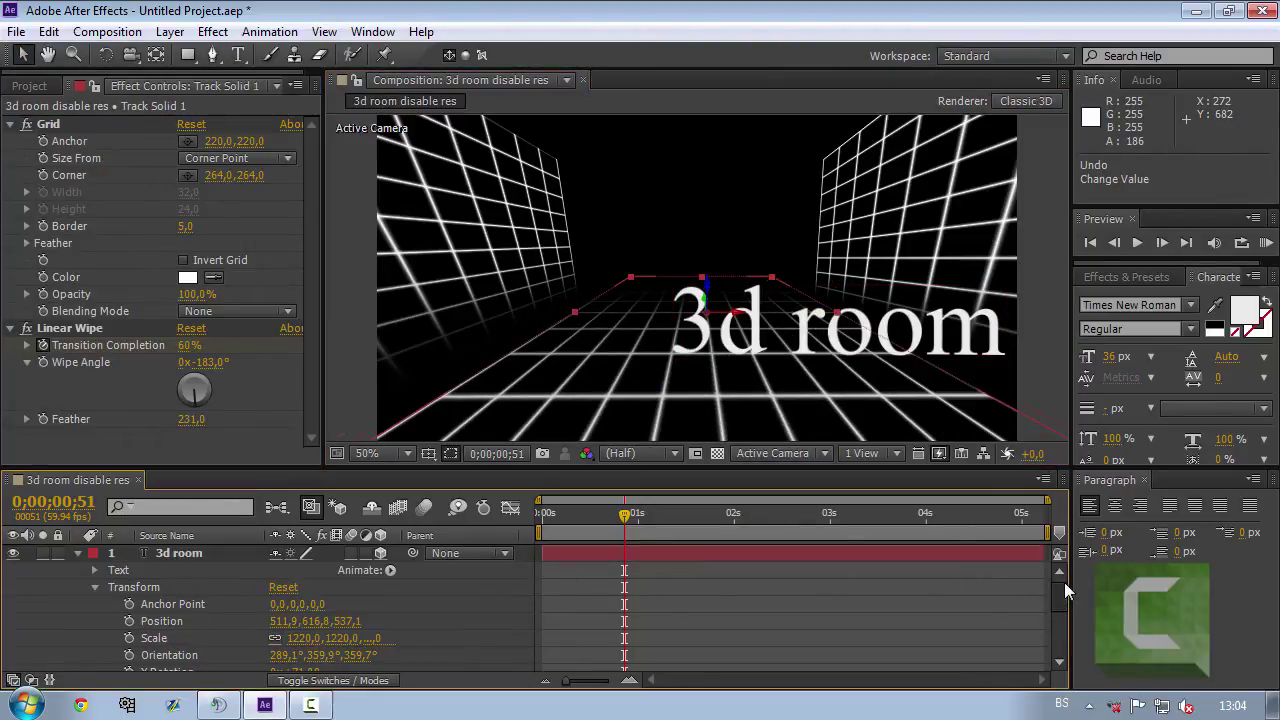
pyautogui.click(182, 553)
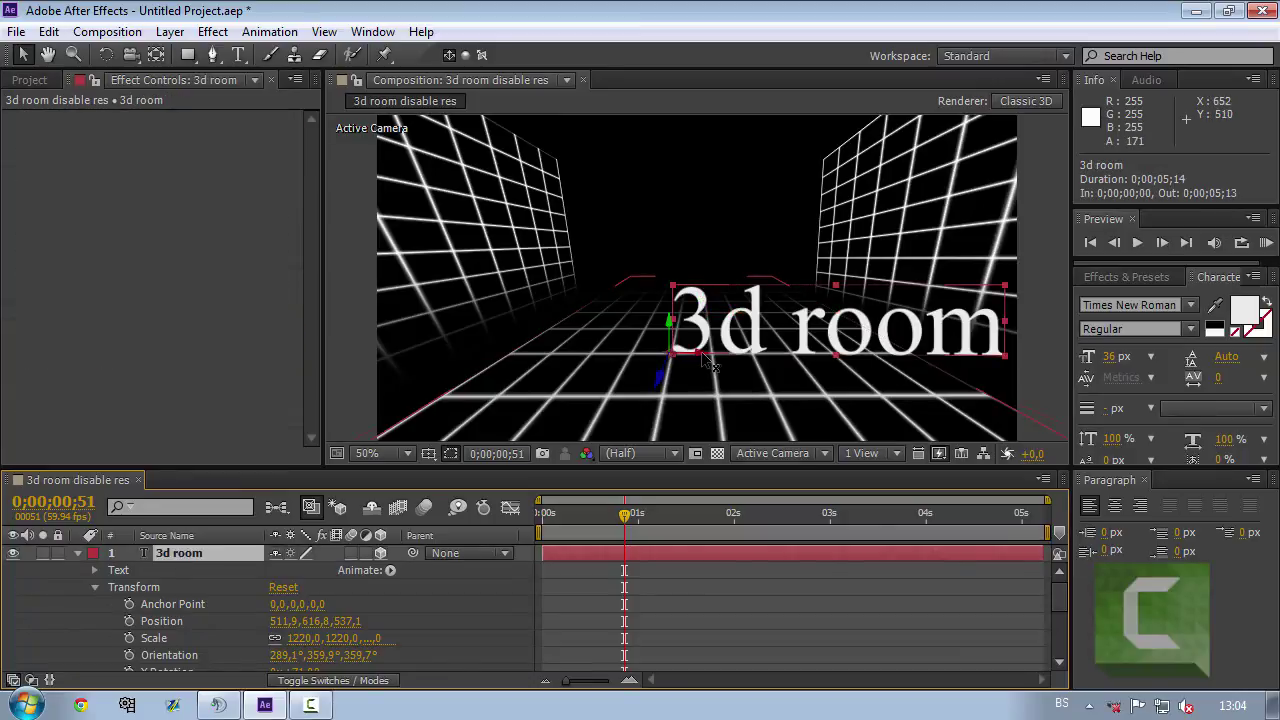
pyautogui.moveTo(715, 368)
pyautogui.mouseDown()
pyautogui.moveTo(583, 362)
pyautogui.moveTo(642, 174)
pyautogui.mouseUp()
# Step: Shrink the '3d room' text to 9 px and move it right and upward
pyautogui.click(1124, 277)
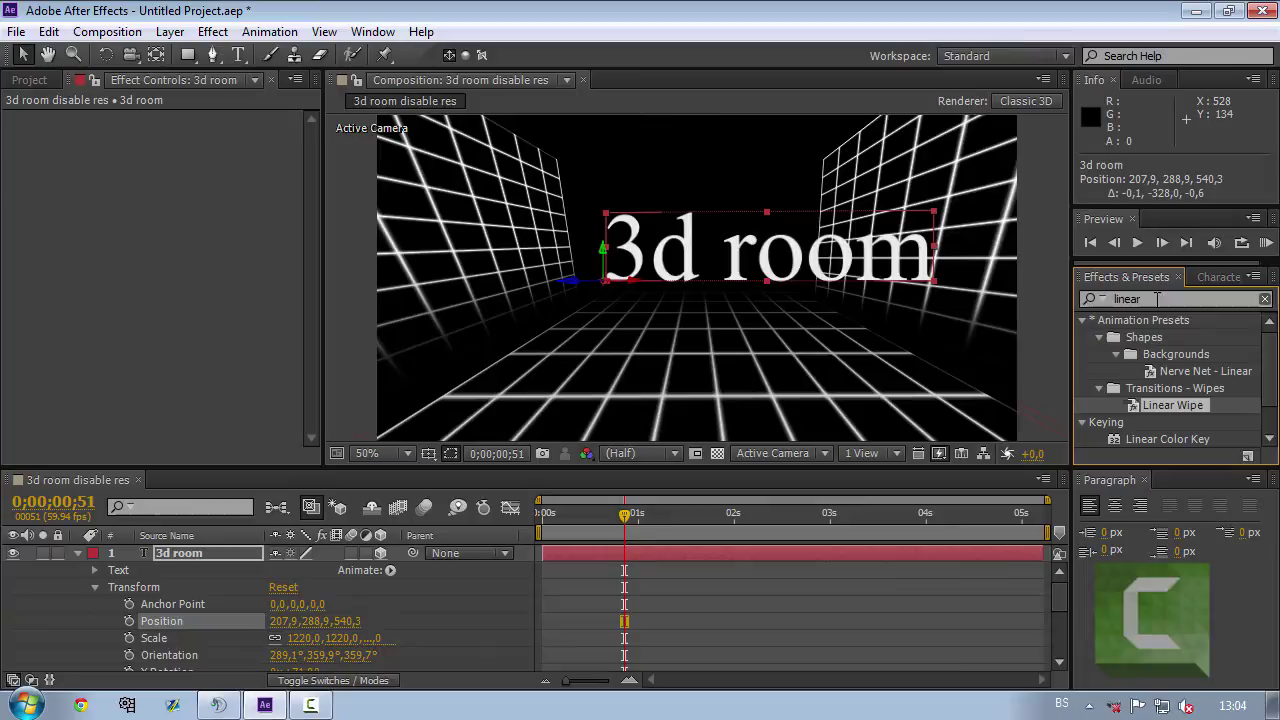
pyautogui.doubleClick(720, 248)
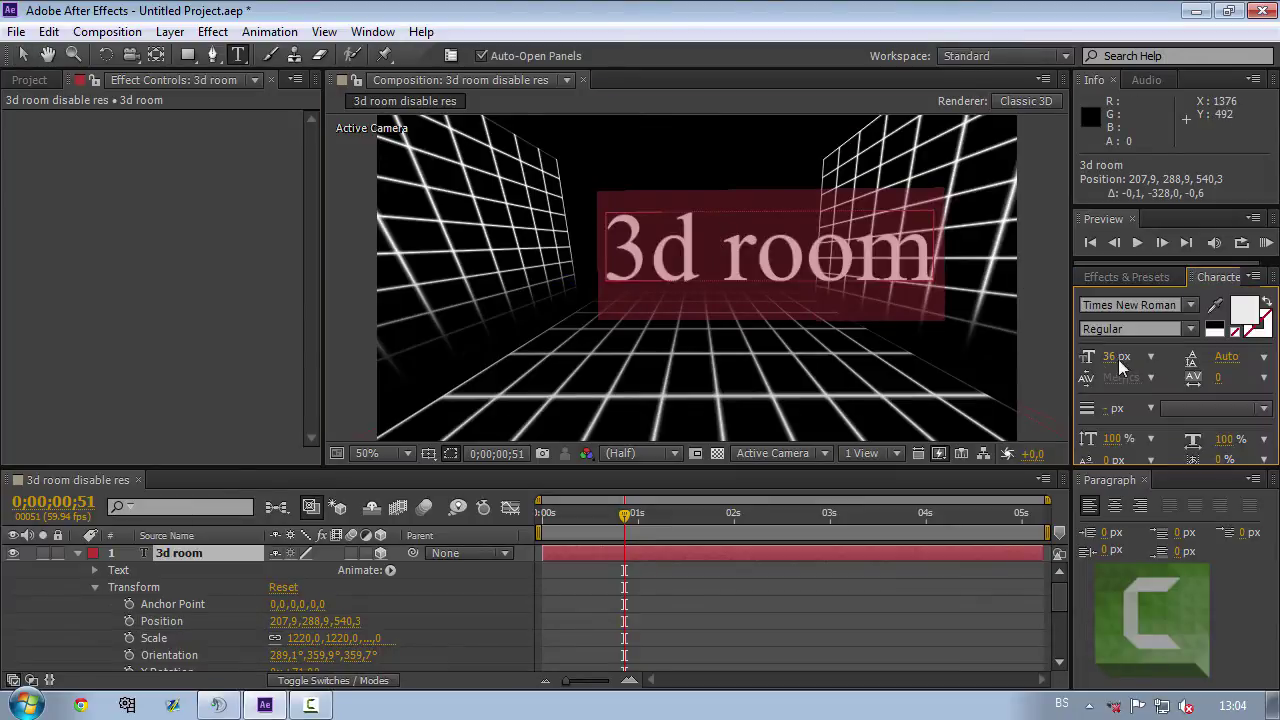
pyautogui.moveTo(1118, 358); pyautogui.dragTo(1118, 383)
pyautogui.click(22, 54)
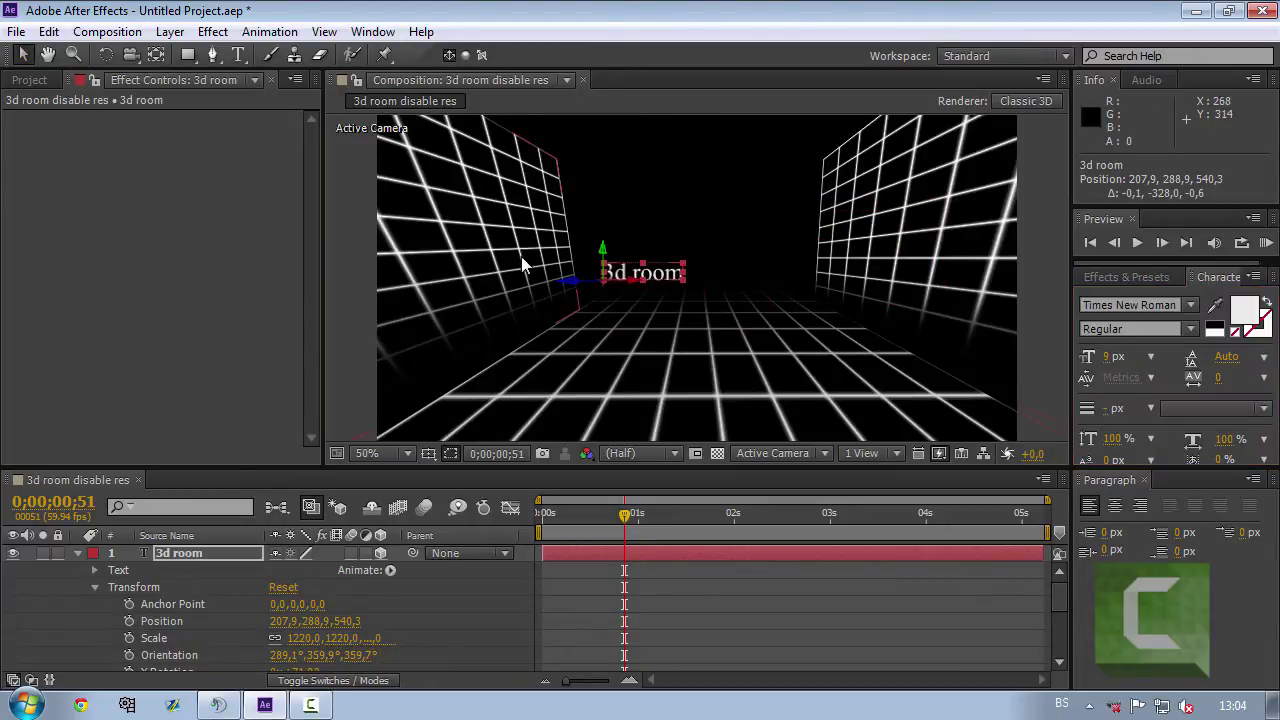
pyautogui.moveTo(628, 286)
pyautogui.mouseDown()
pyautogui.moveTo(773, 255)
pyautogui.moveTo(743, 218)
pyautogui.mouseUp()
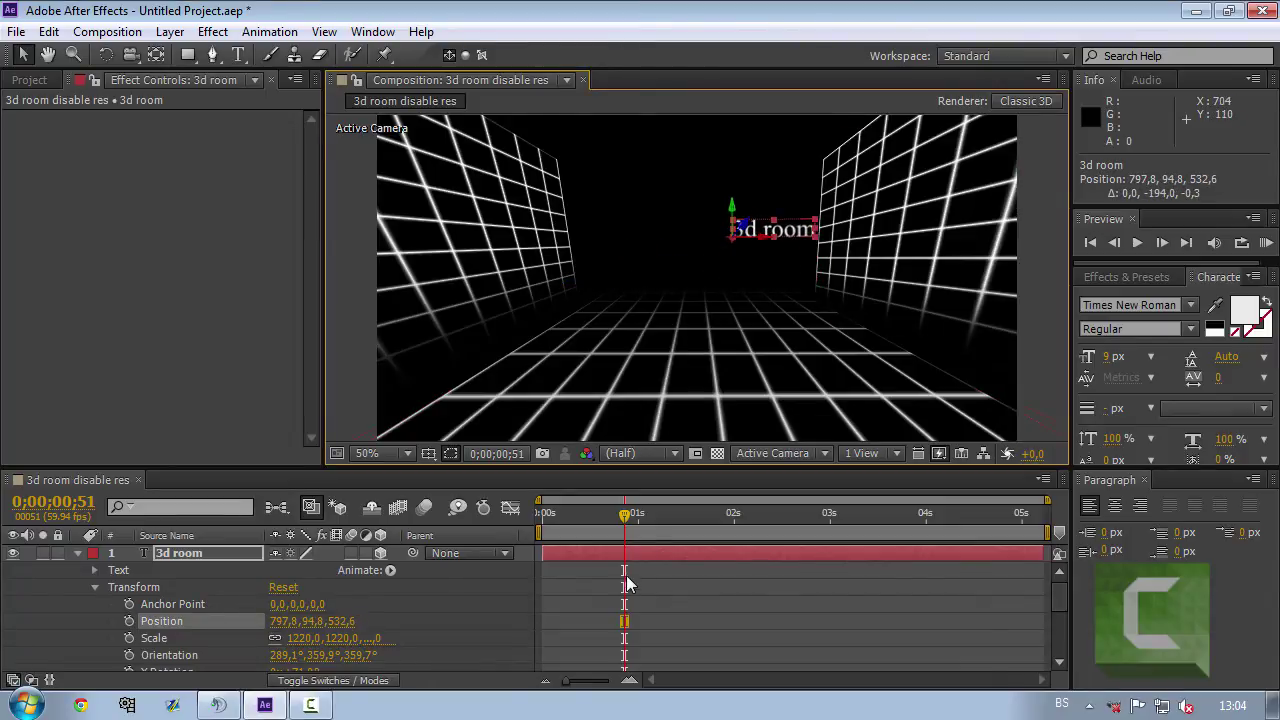
pyautogui.moveTo(624, 514)
pyautogui.mouseDown()
pyautogui.moveTo(741, 518)
pyautogui.moveTo(708, 518)
pyautogui.mouseUp()
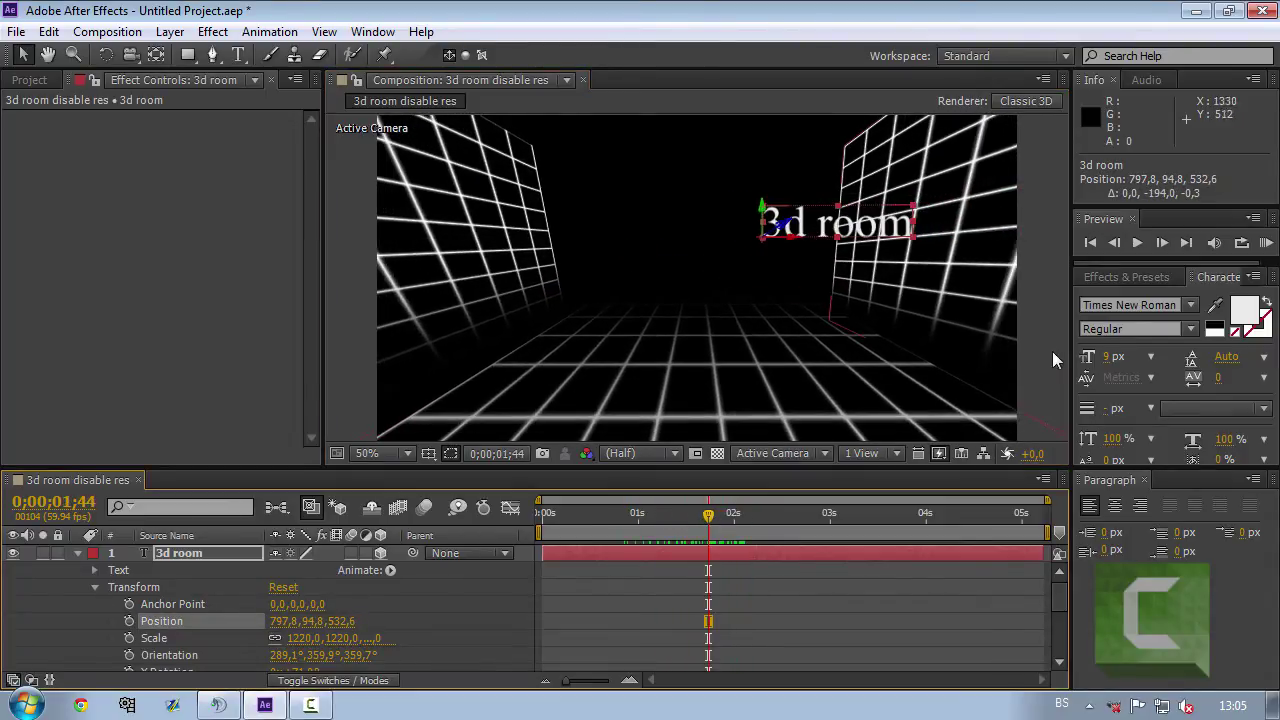
# Step: Color the '3d room' text fill bright green, replacing a first red choice
pyautogui.click(1245, 309)
pyautogui.click(656, 230)
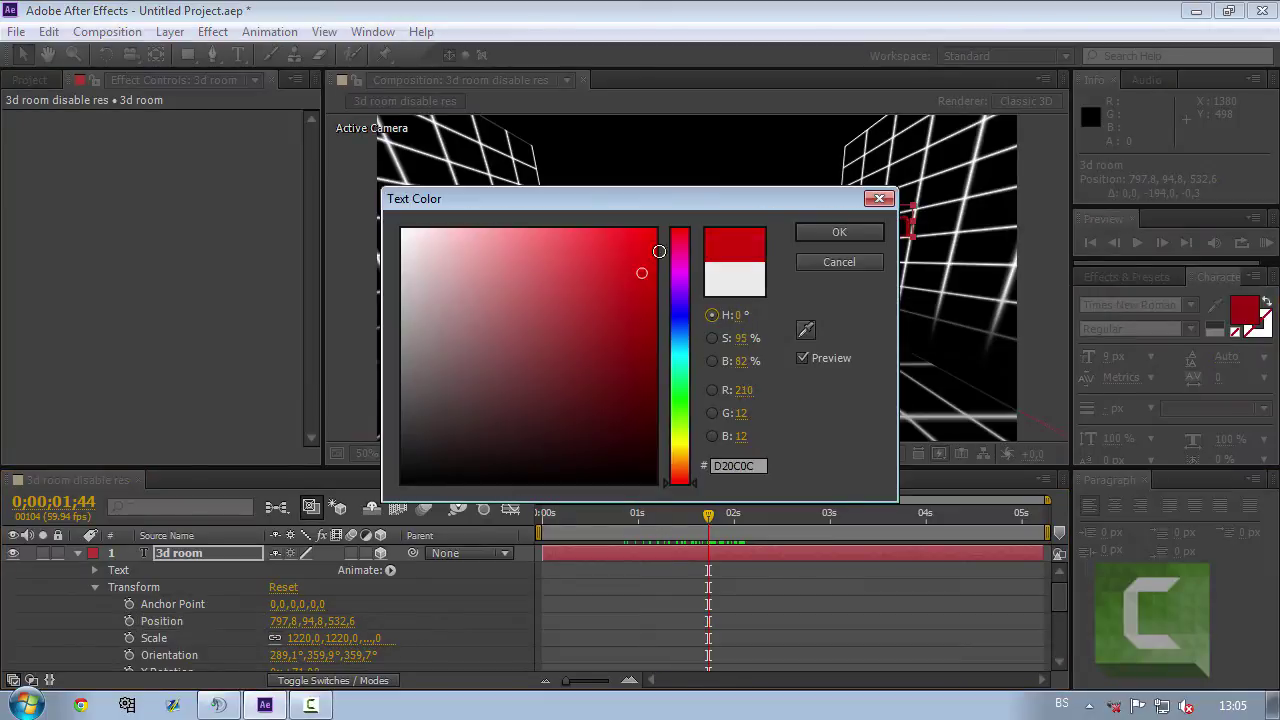
pyautogui.click(838, 235)
pyautogui.click(1245, 315)
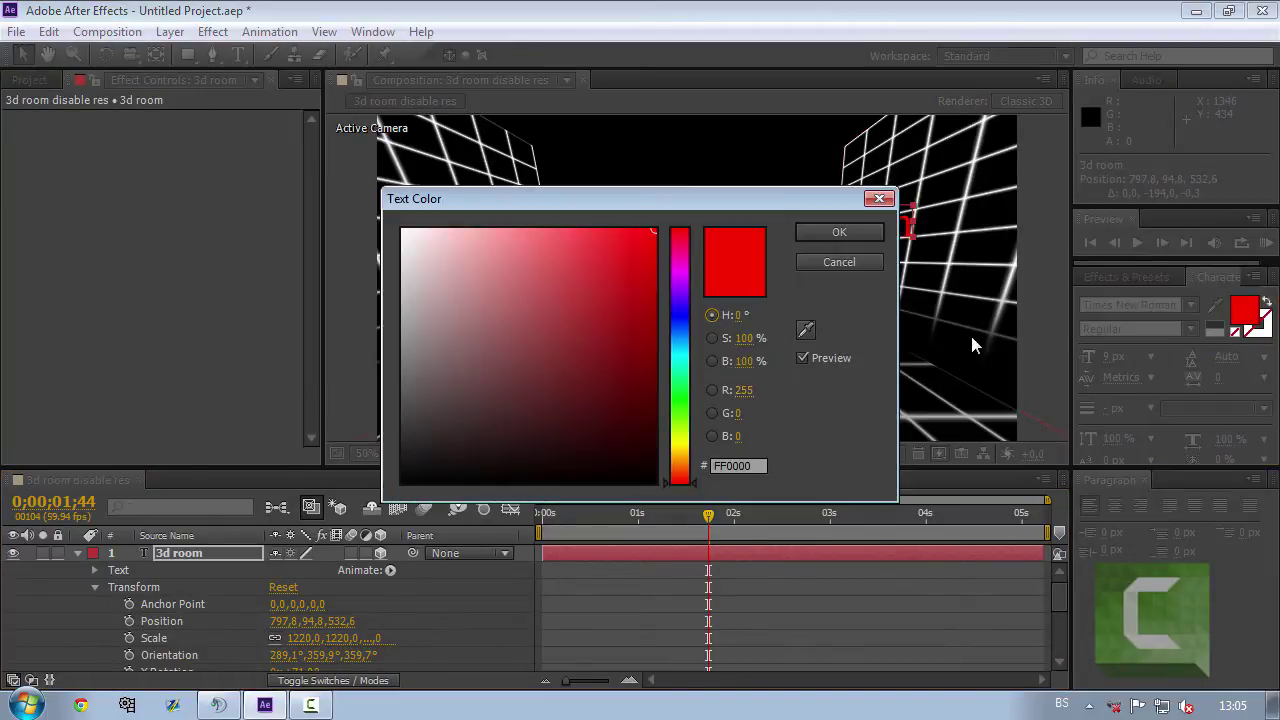
pyautogui.moveTo(523, 390)
pyautogui.mouseDown()
pyautogui.moveTo(571, 309)
pyautogui.moveTo(656, 230)
pyautogui.mouseUp()
pyautogui.click(682, 390)
pyautogui.click(818, 236)
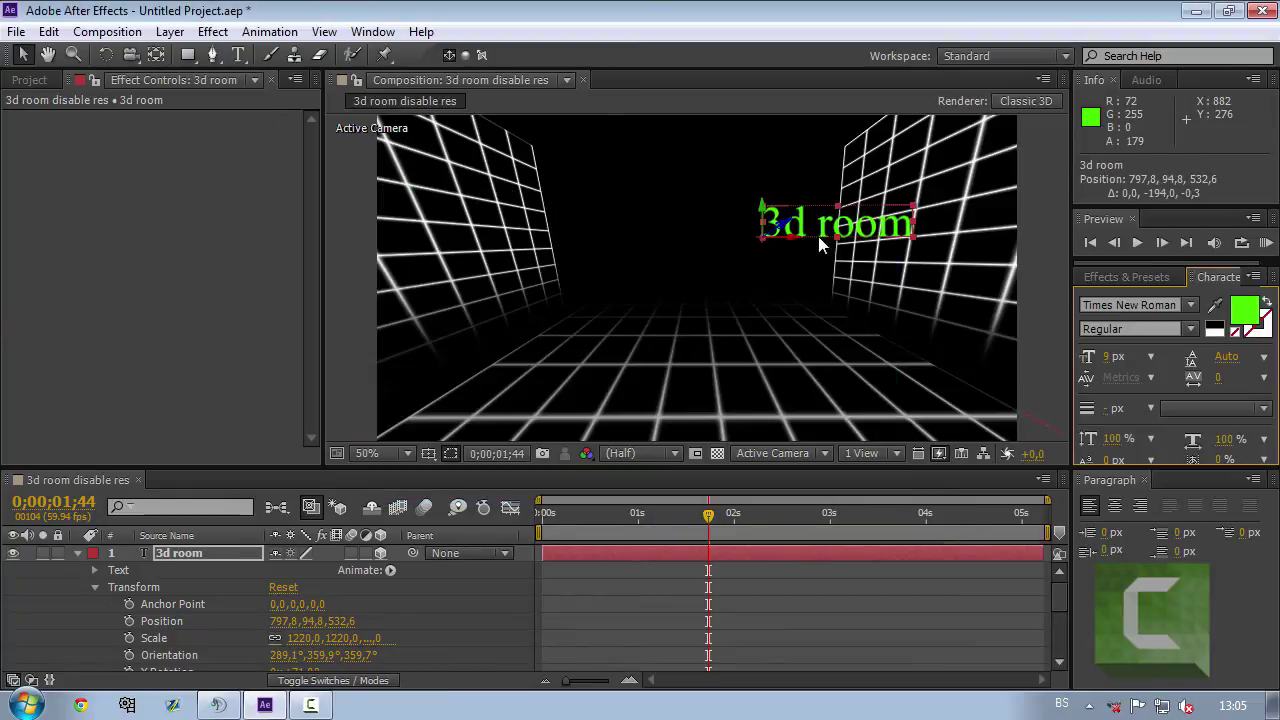
pyautogui.click(1155, 279)
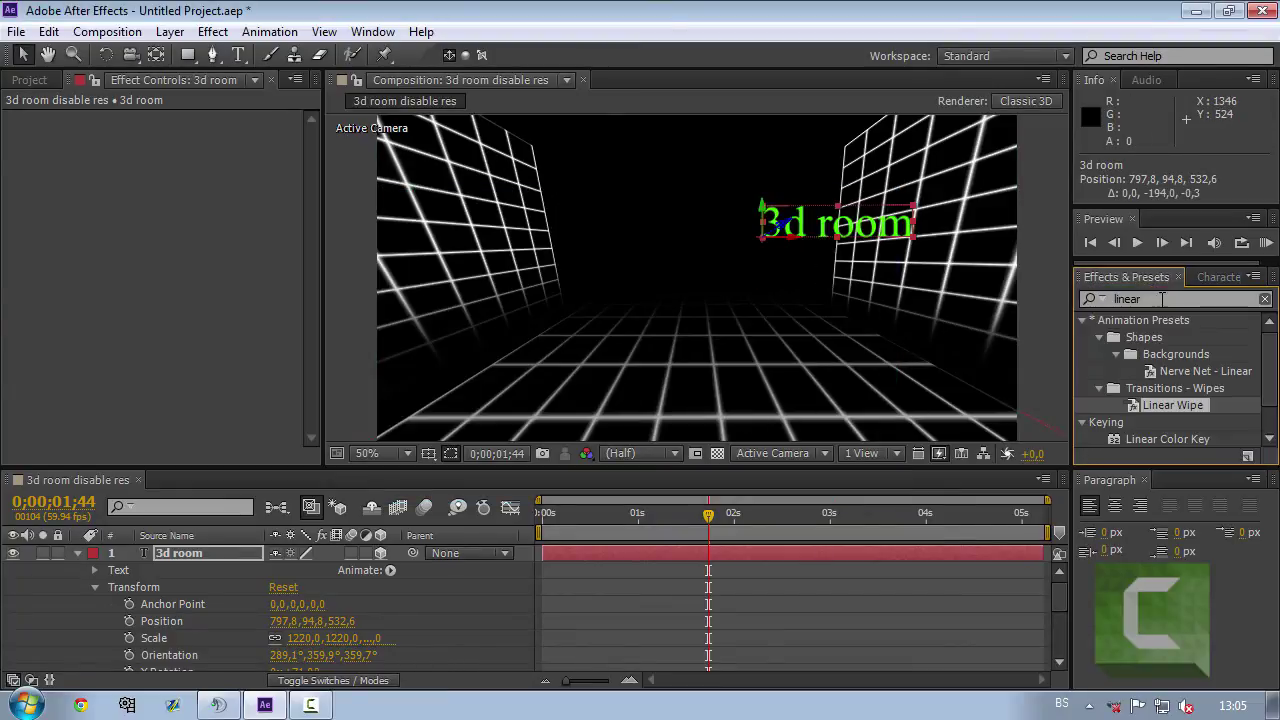
# Step: Apply the Glow effect to all four grid wall layers
pyautogui.write('glow')
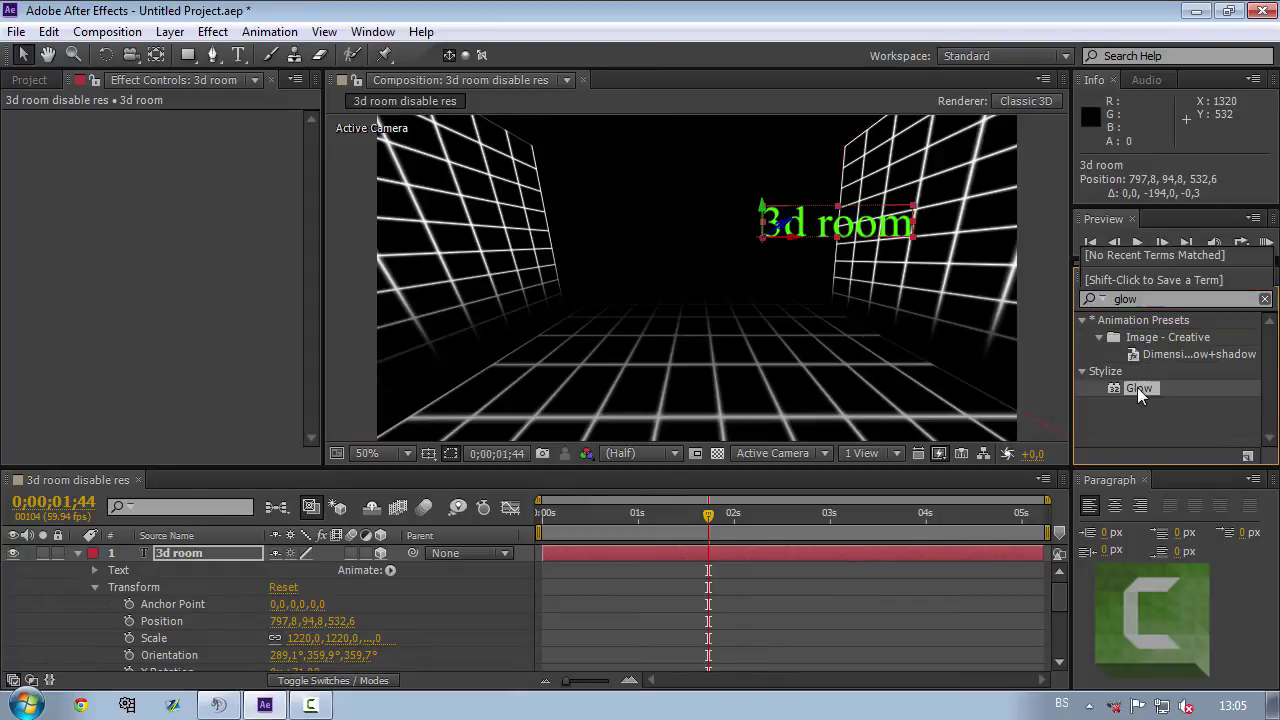
pyautogui.moveTo(1137, 387); pyautogui.dragTo(483, 277)
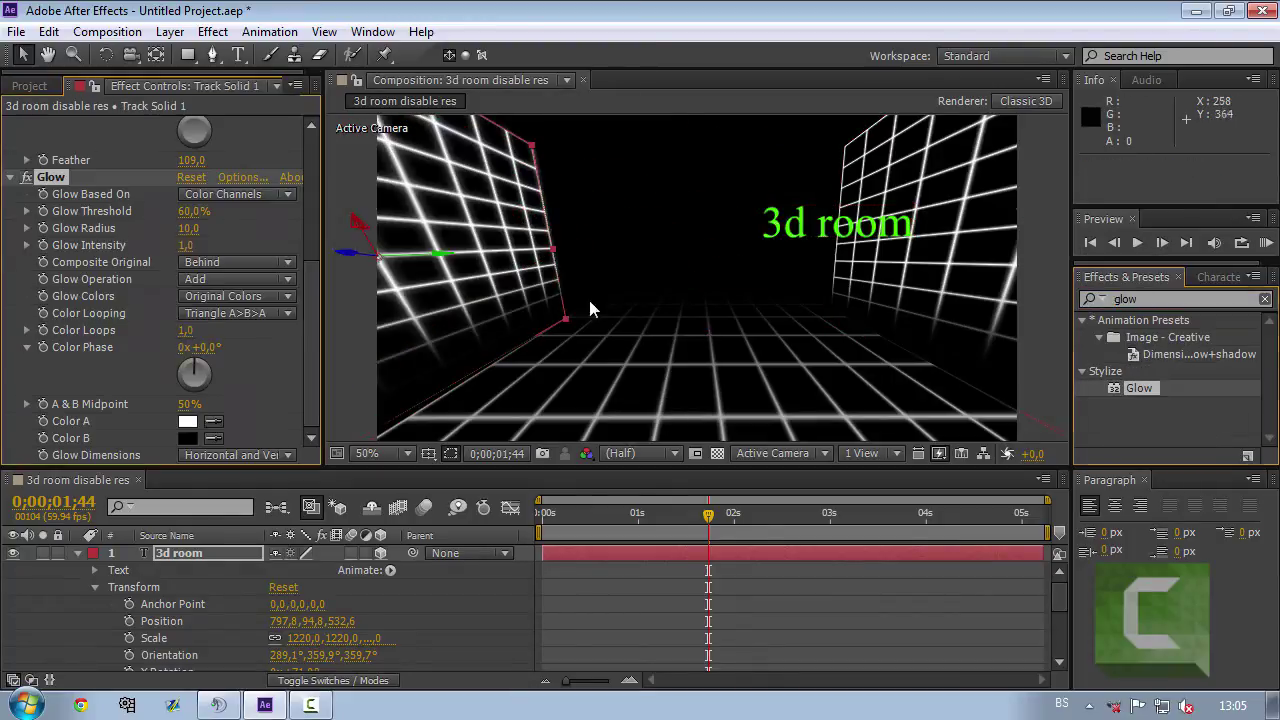
pyautogui.moveTo(1137, 387); pyautogui.dragTo(666, 423)
pyautogui.moveTo(1137, 387); pyautogui.dragTo(1010, 235)
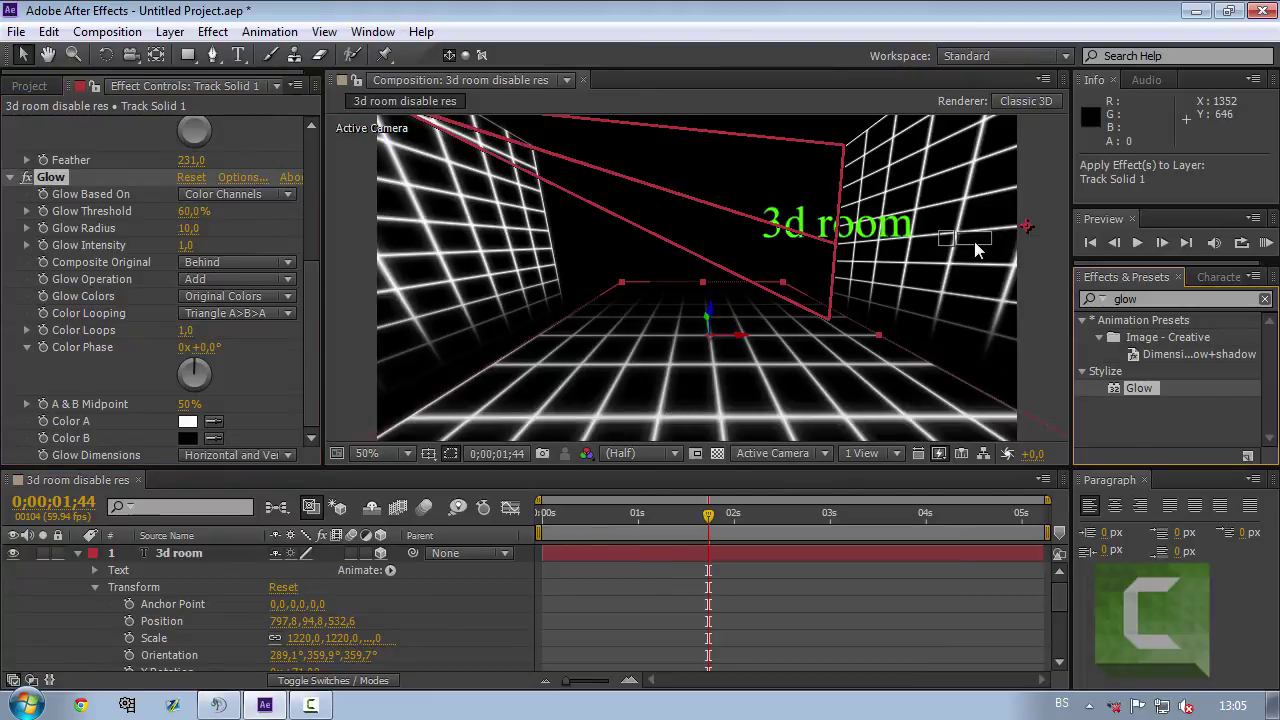
pyautogui.moveTo(1140, 388)
pyautogui.mouseDown()
pyautogui.moveTo(868, 265)
pyautogui.moveTo(825, 230)
pyautogui.mouseUp()
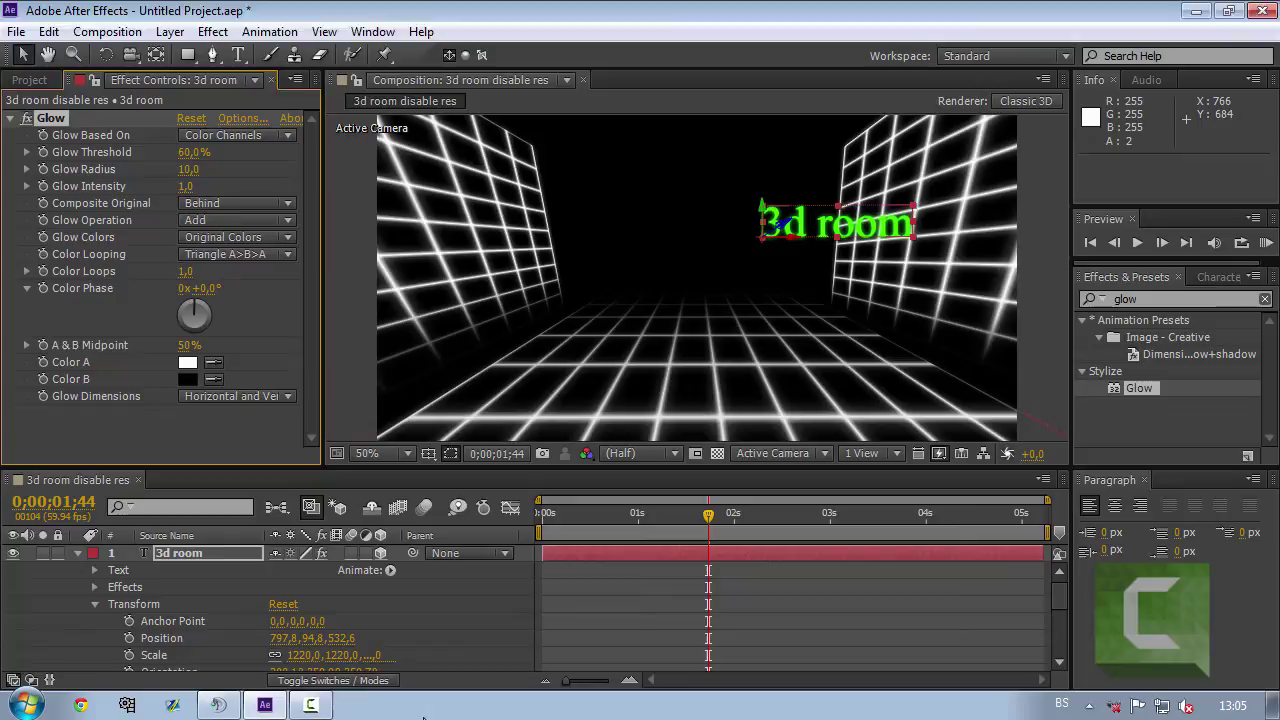
# Step: Return the playhead to the start and scrub to preview the camera move
pyautogui.click(707, 515)
pyautogui.moveTo(693, 528); pyautogui.dragTo(475, 517)
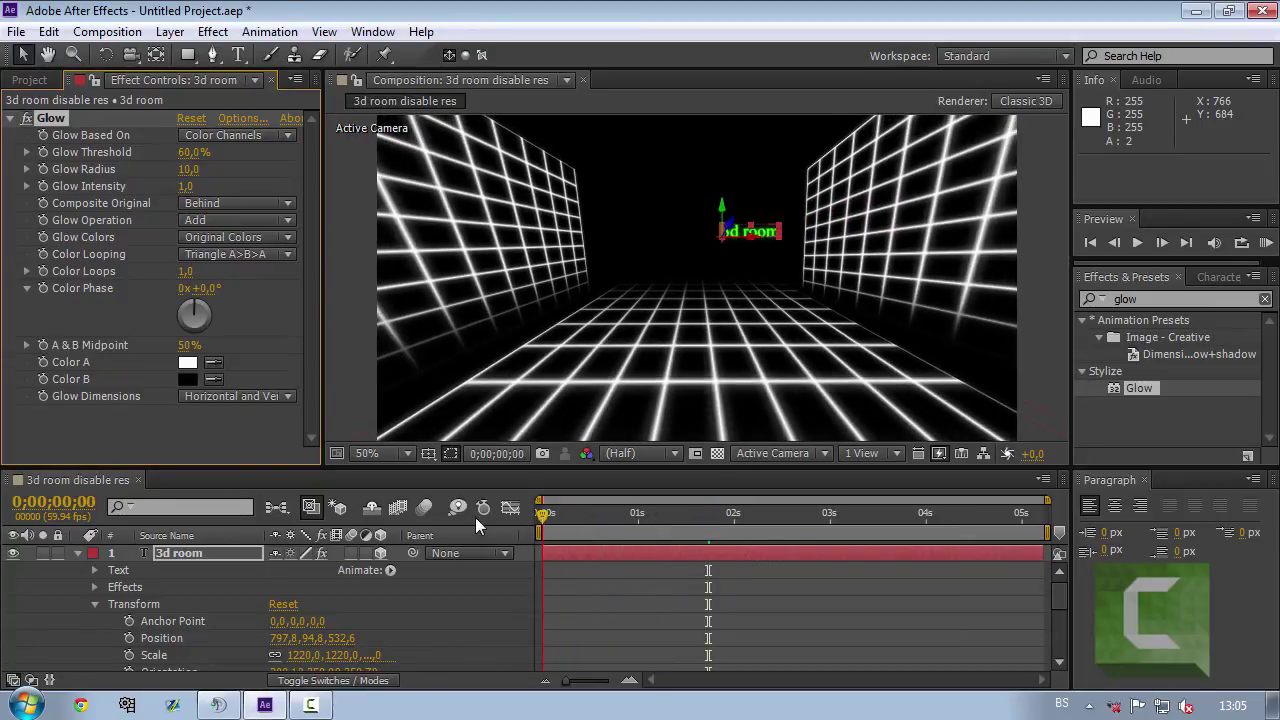
pyautogui.click(420, 380)
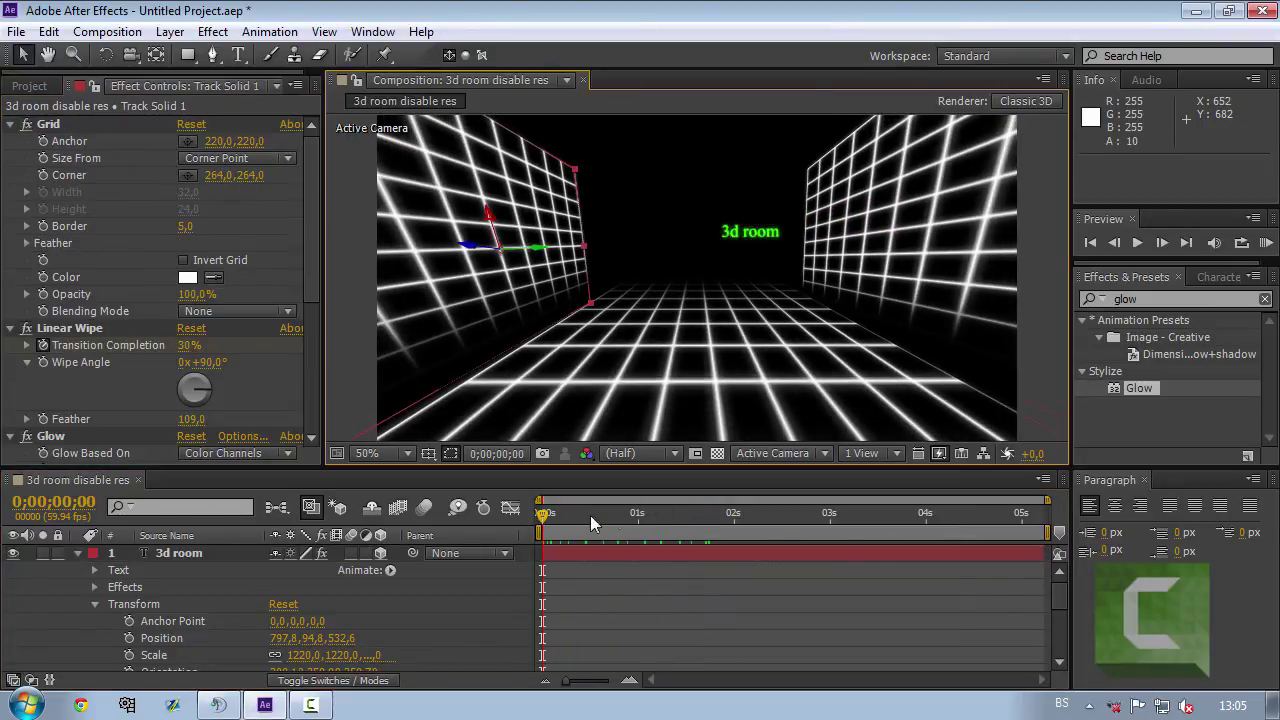
pyautogui.moveTo(562, 518)
pyautogui.mouseDown()
pyautogui.moveTo(814, 519)
pyautogui.moveTo(495, 516)
pyautogui.moveTo(1011, 523)
pyautogui.moveTo(656, 528)
pyautogui.moveTo(543, 515)
pyautogui.moveTo(950, 513)
pyautogui.moveTo(512, 511)
pyautogui.moveTo(923, 502)
pyautogui.moveTo(540, 513)
pyautogui.mouseUp()
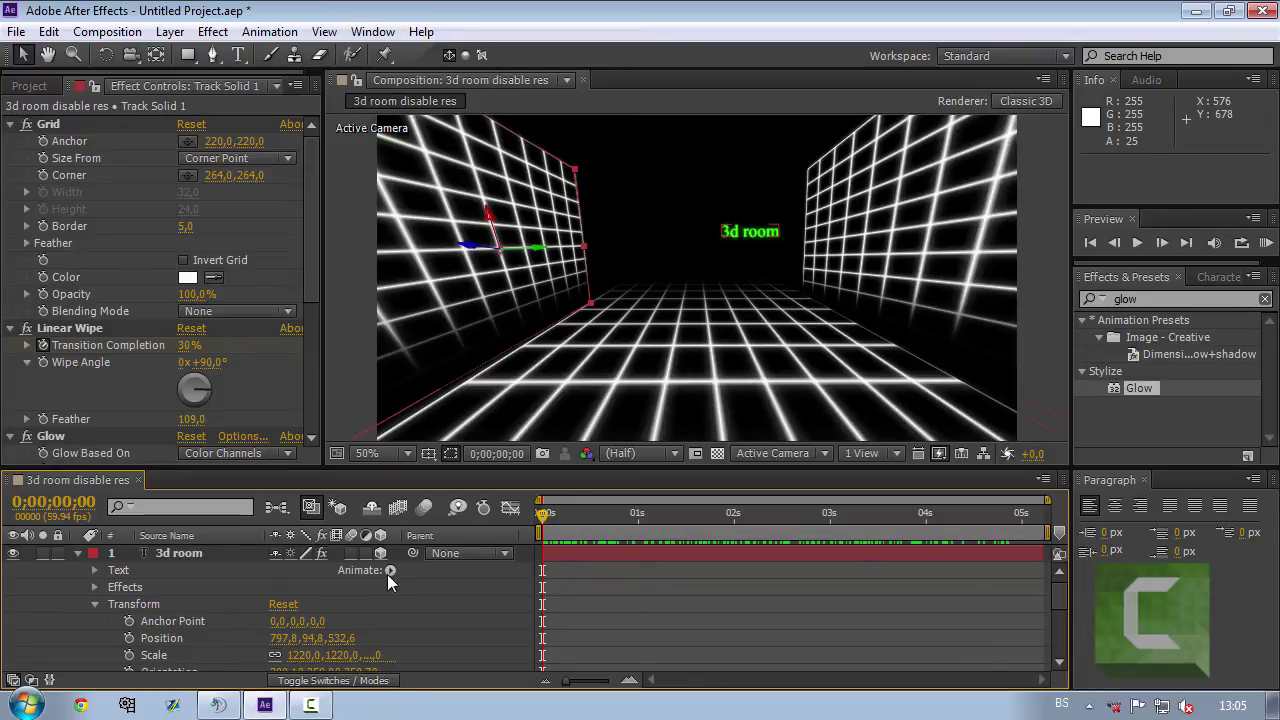
pyautogui.moveTo(310, 705)
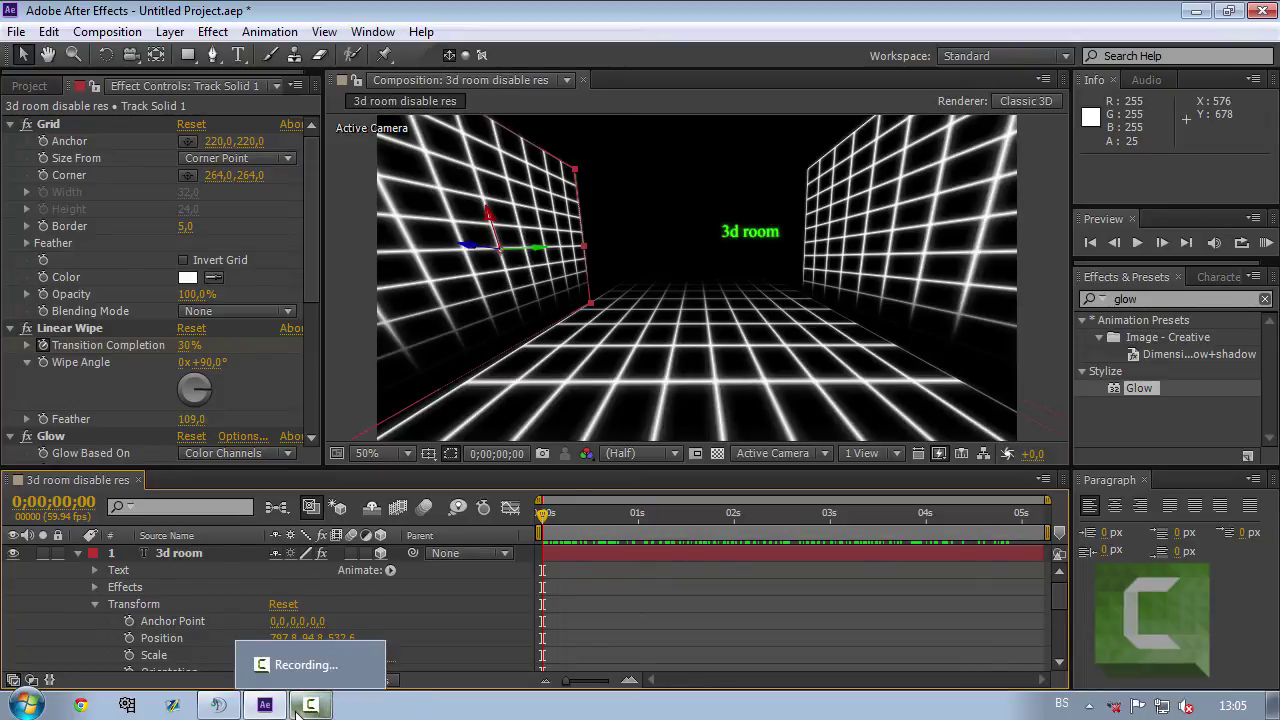
pyautogui.click(292, 708)
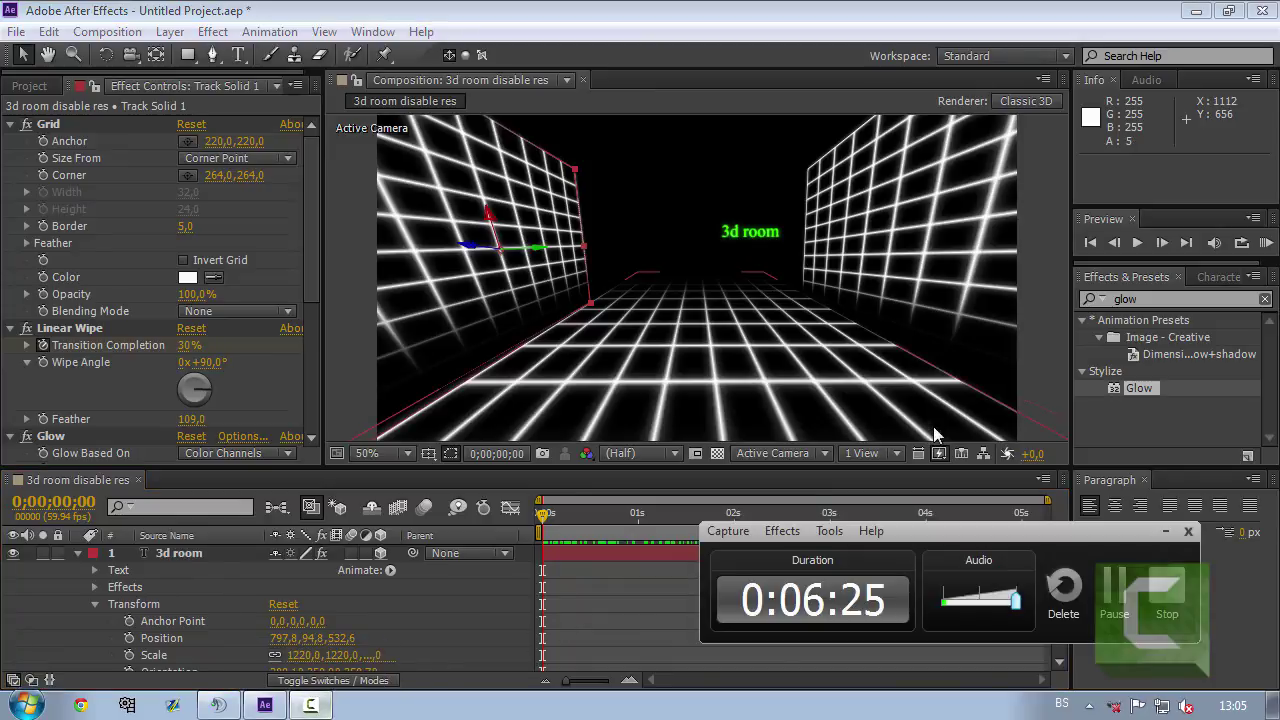